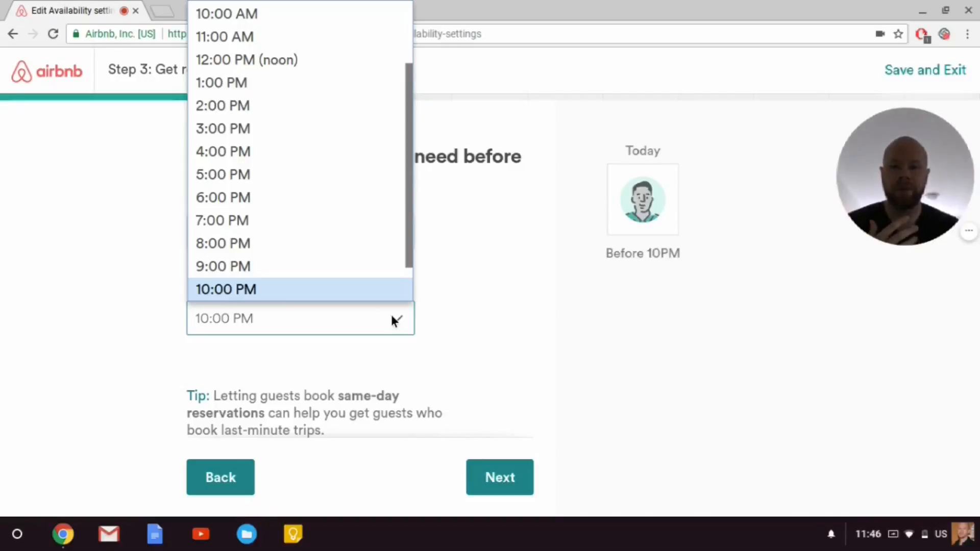
# - Set the same-day booking cutoff time for guests to 10:00 PM
pyautogui.click(325, 290)
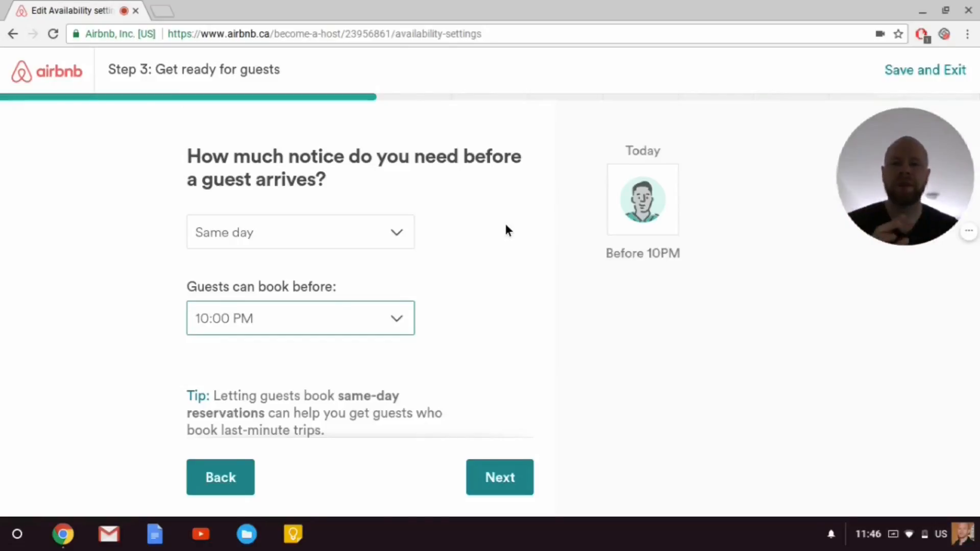
pyautogui.click(389, 319)
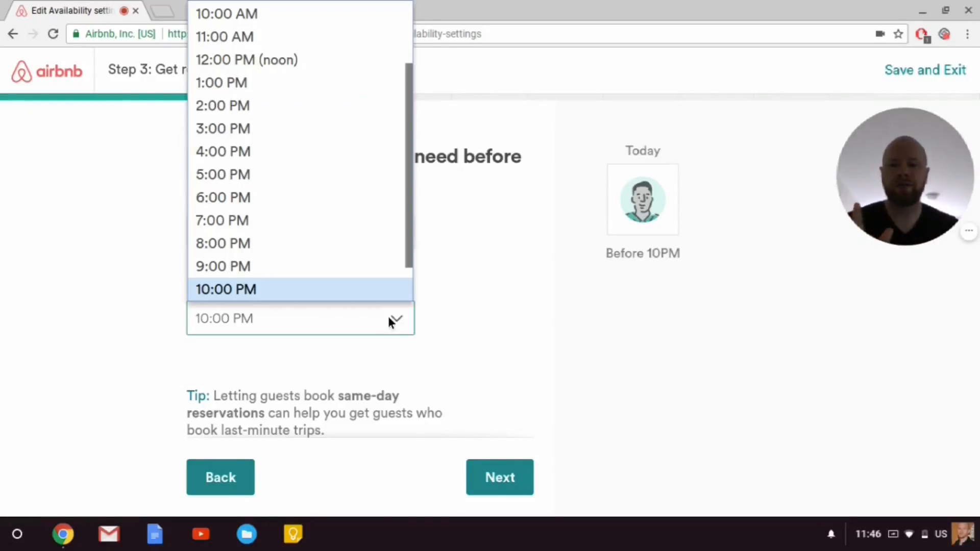
pyautogui.scroll(-2, 351, 265)
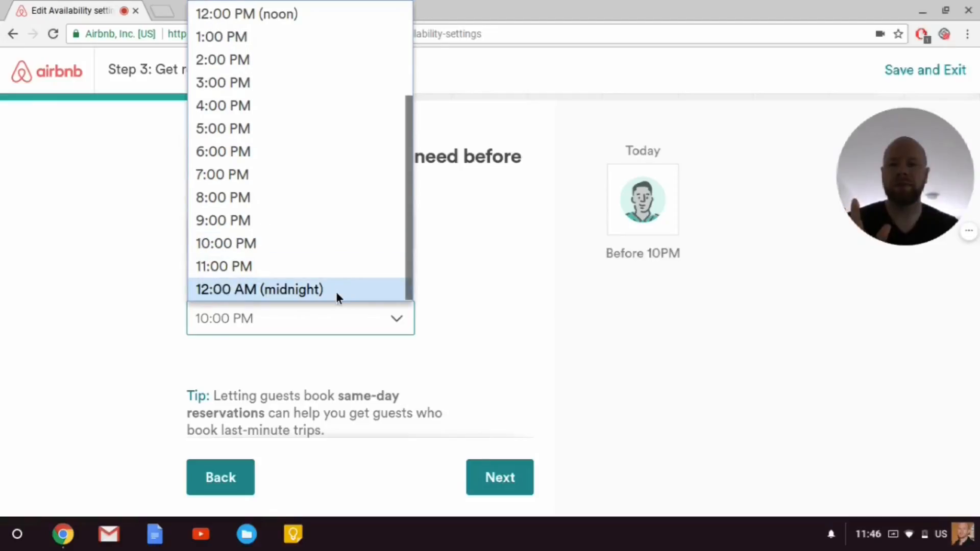
pyautogui.scroll(3, 332, 290)
pyautogui.scroll(-3, 330, 288)
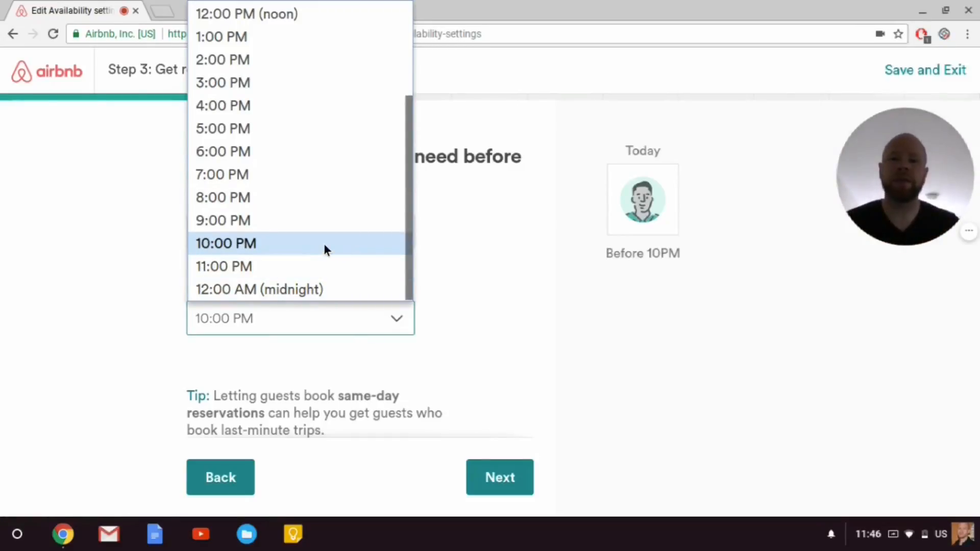
pyautogui.click(324, 244)
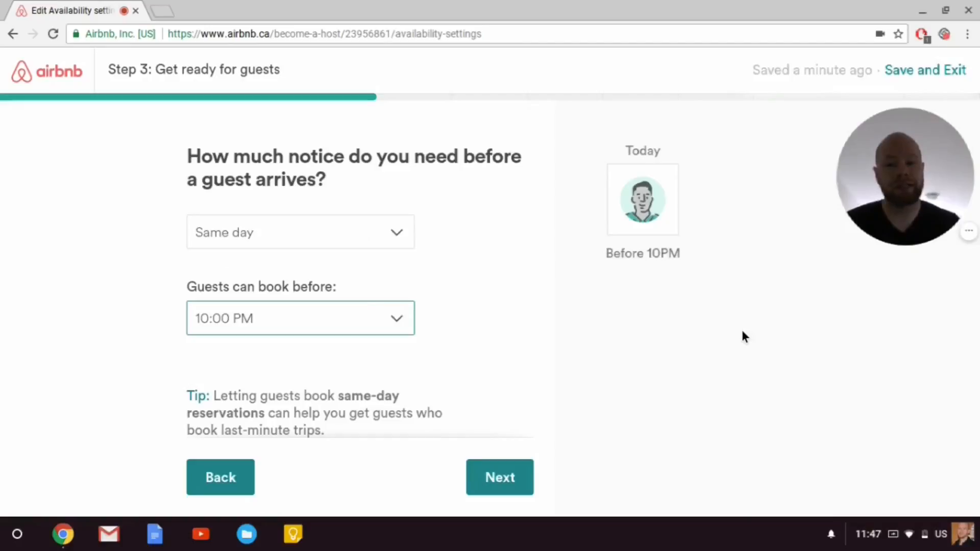
# - Set the guest check-in window from 3PM to 10PM
pyautogui.scroll(-2, 739, 339)
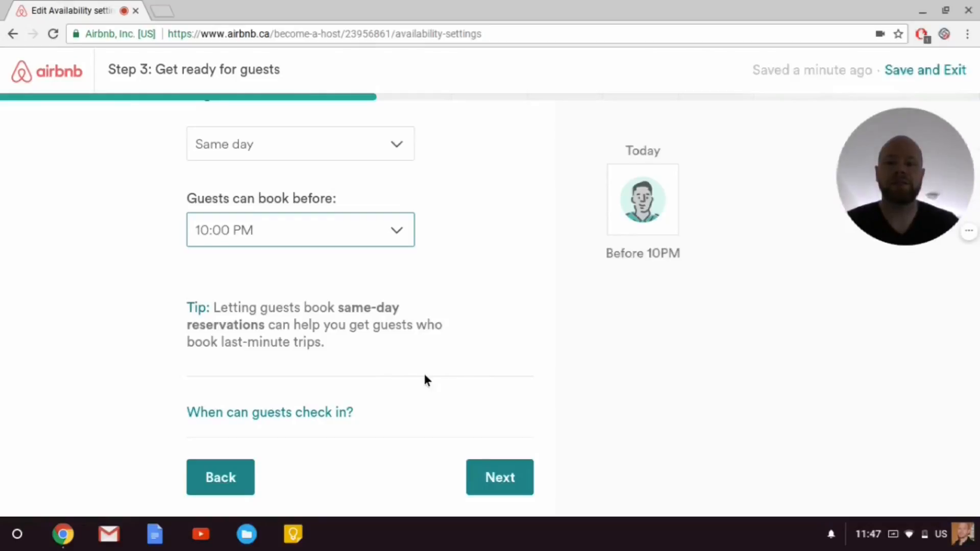
pyautogui.click(314, 421)
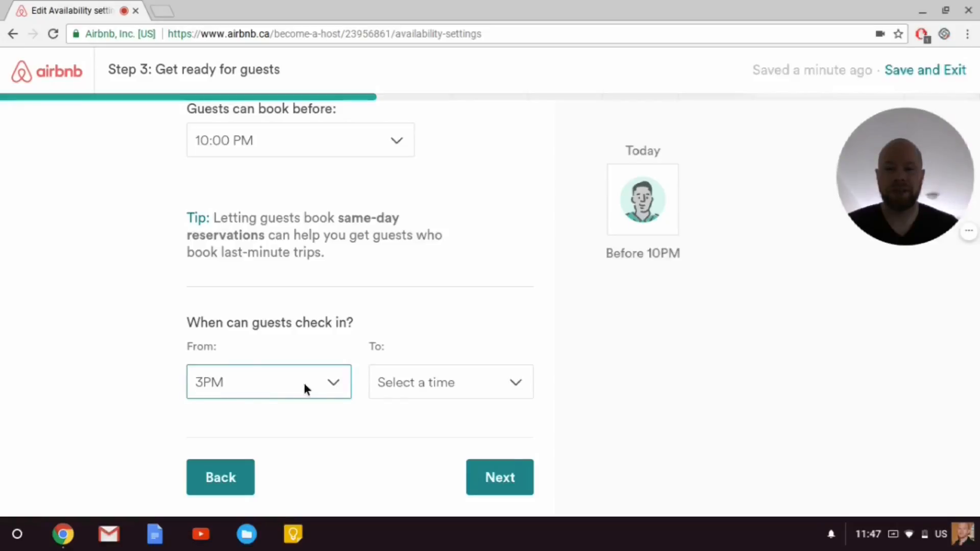
pyautogui.click(503, 387)
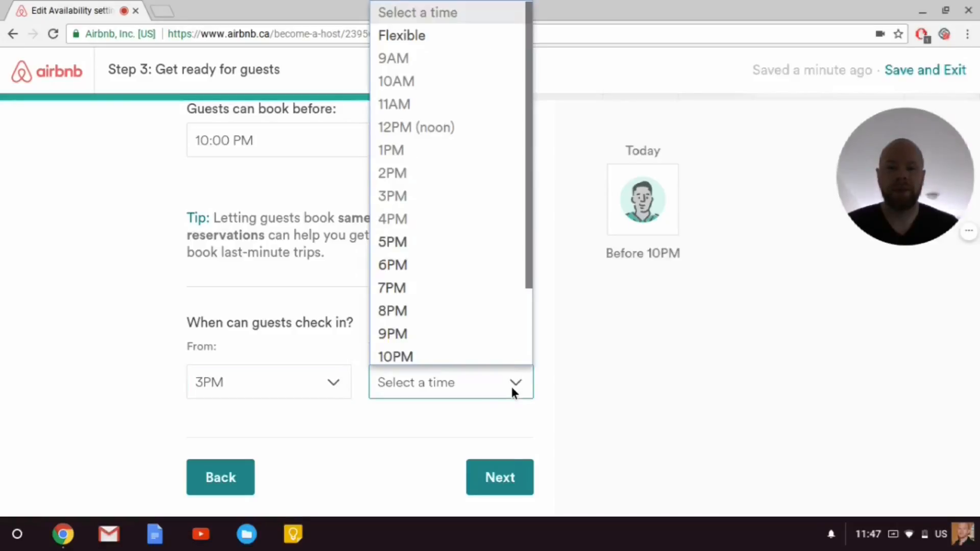
pyautogui.click(491, 356)
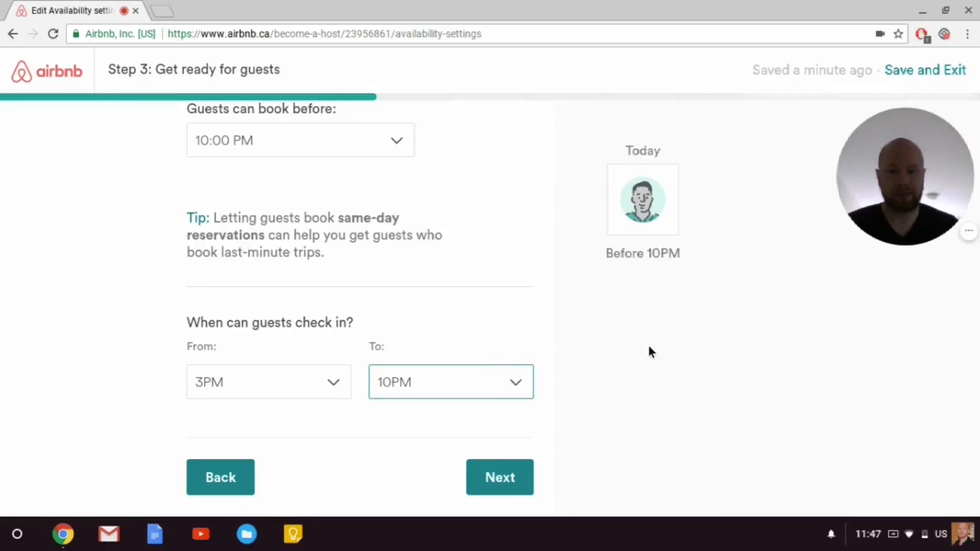
# - Set the same-day booking cutoff to 9:00 PM and continue to the advance booking question
pyautogui.click(404, 142)
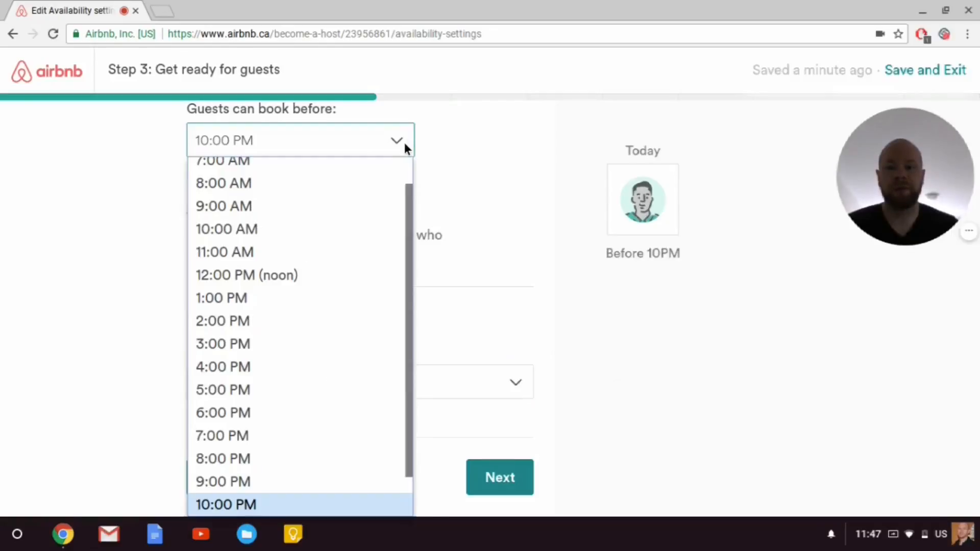
pyautogui.click(230, 488)
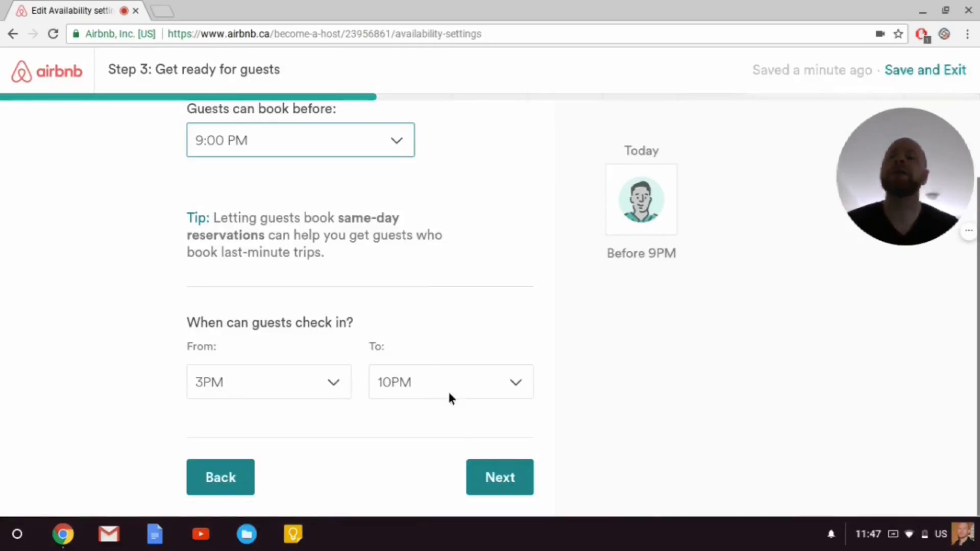
pyautogui.click(500, 477)
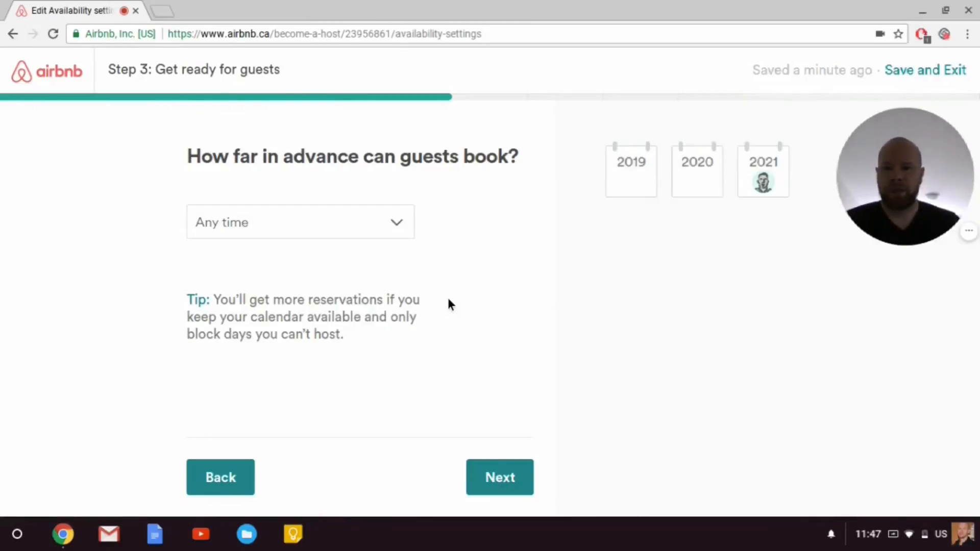
# - Set how far in advance guests can book to "Dates unavailable by default" and continue to the stay length question
pyautogui.click(408, 225)
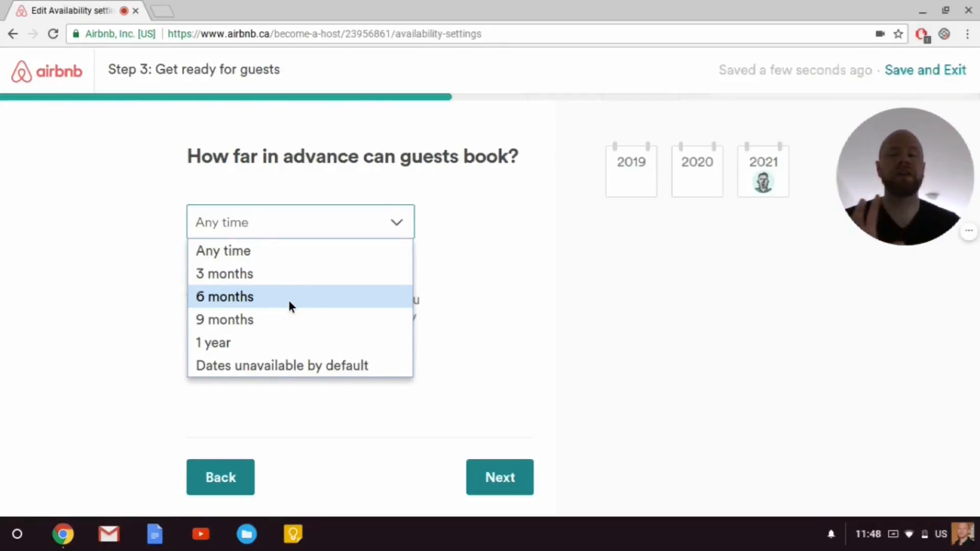
pyautogui.click(310, 367)
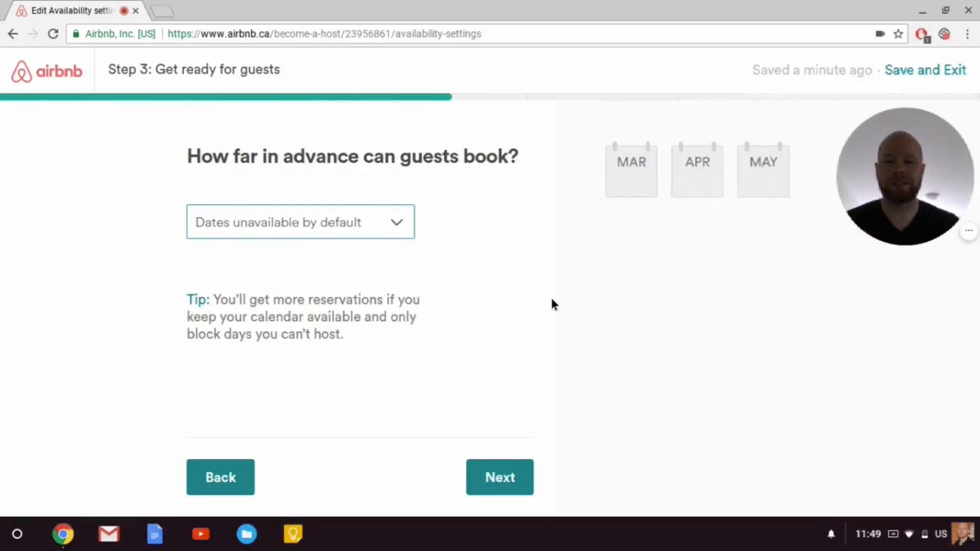
pyautogui.click(494, 479)
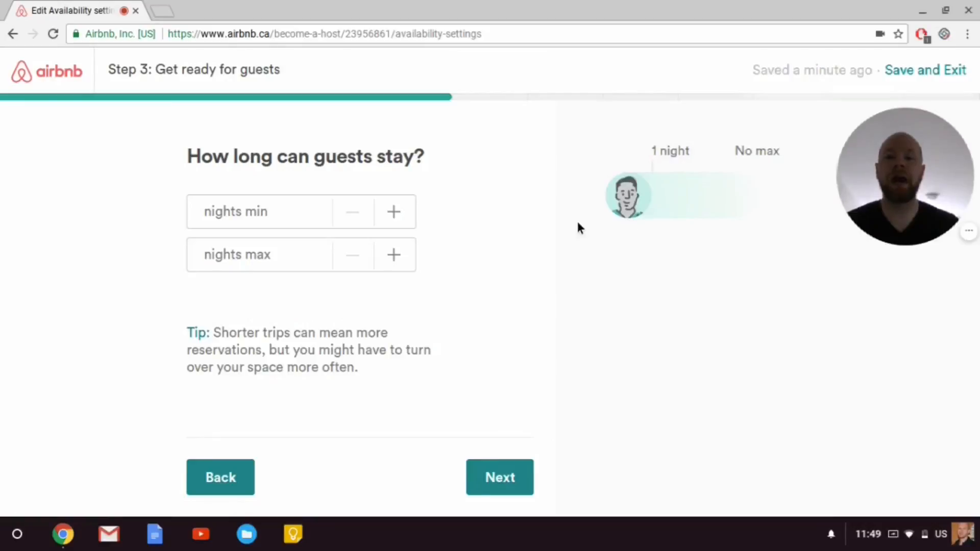
# - Set the minimum stay to 1 night, leave the maximum empty, and continue to calendar sync
pyautogui.click(302, 210)
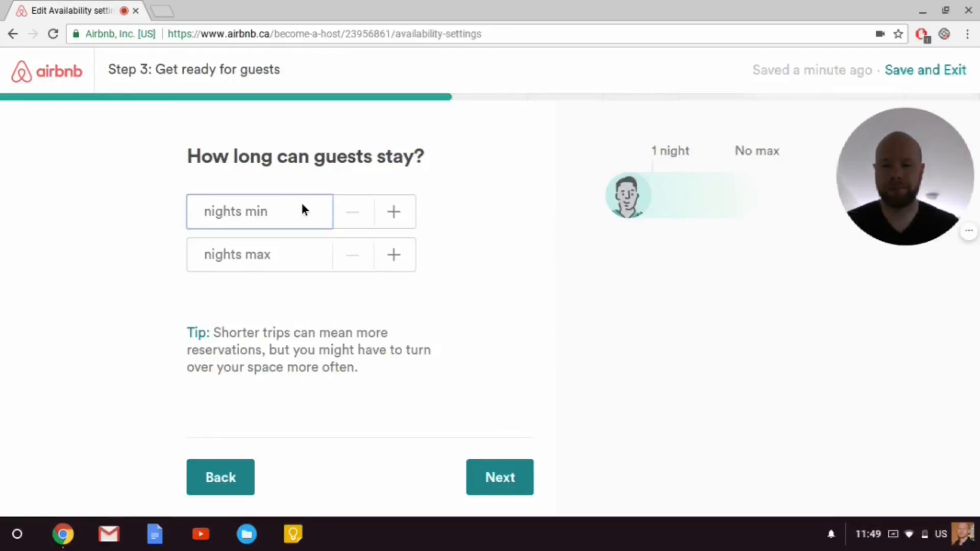
pyautogui.click(396, 213)
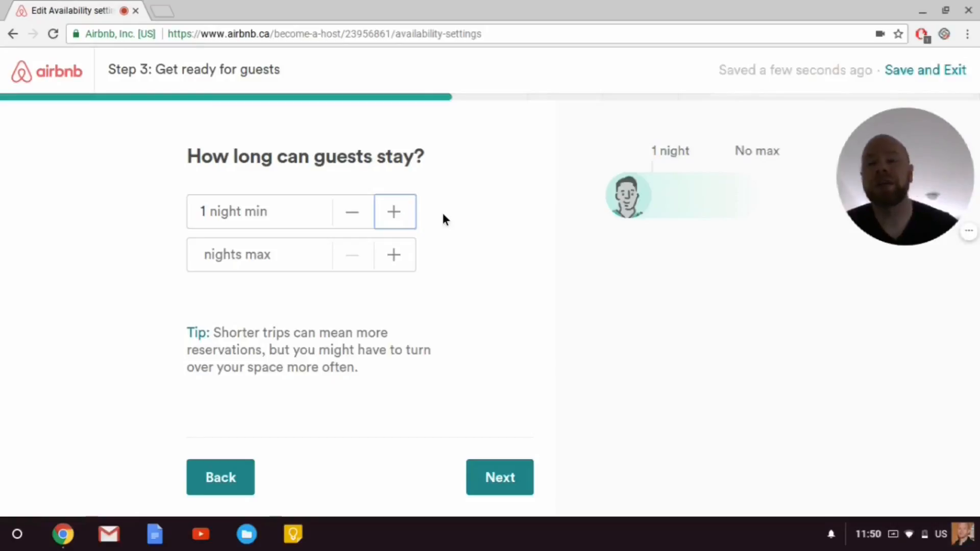
pyautogui.click(393, 212)
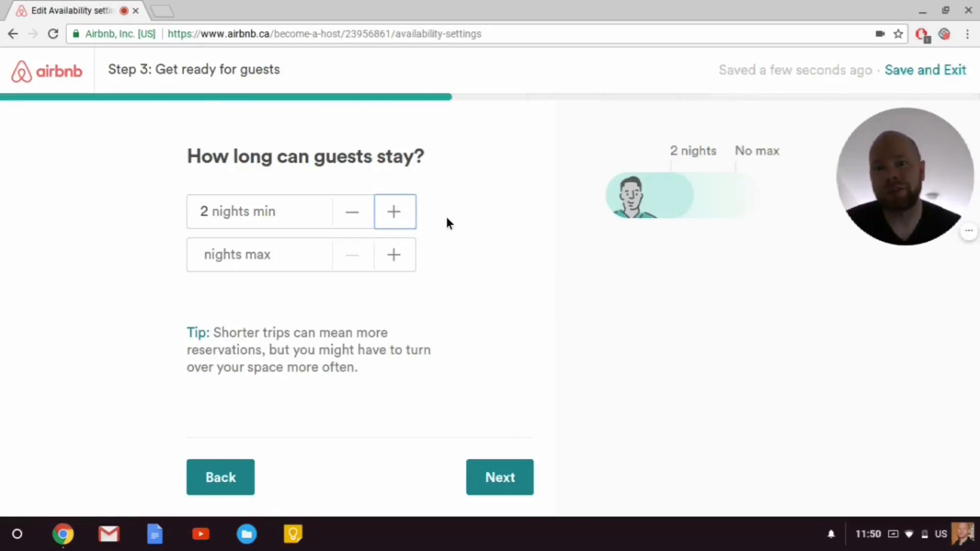
pyautogui.click(352, 214)
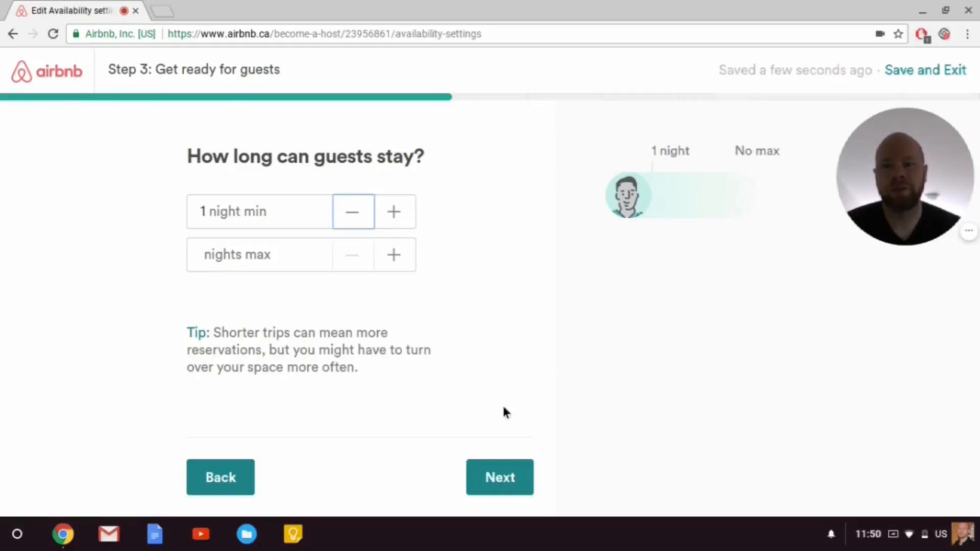
pyautogui.click(515, 476)
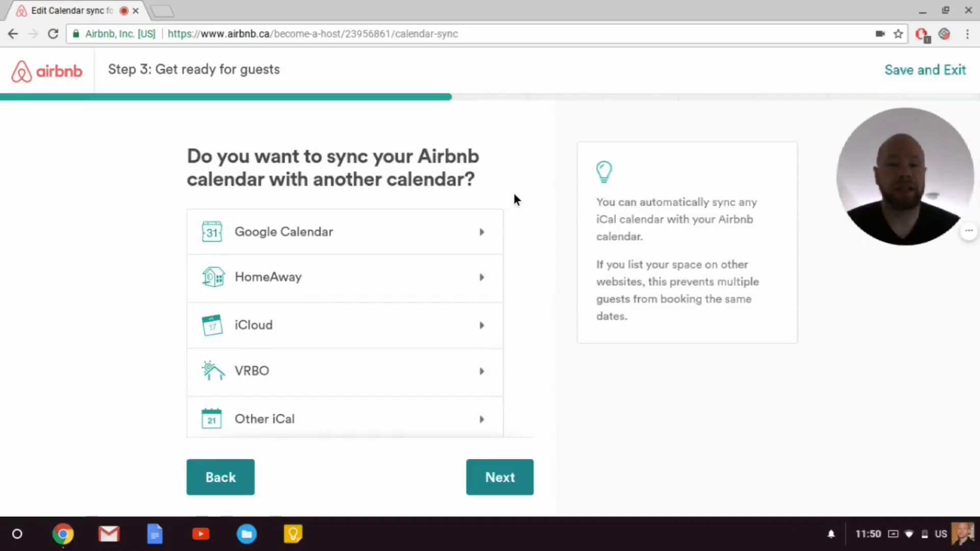
# - Skip syncing with another calendar and continue to the availability calendar
pyautogui.scroll(-2, 514, 198)
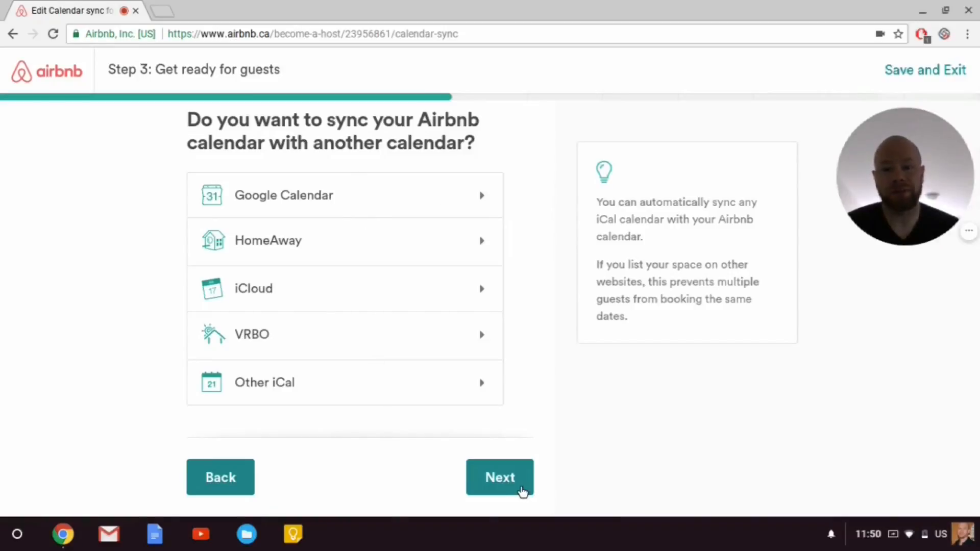
pyautogui.click(520, 489)
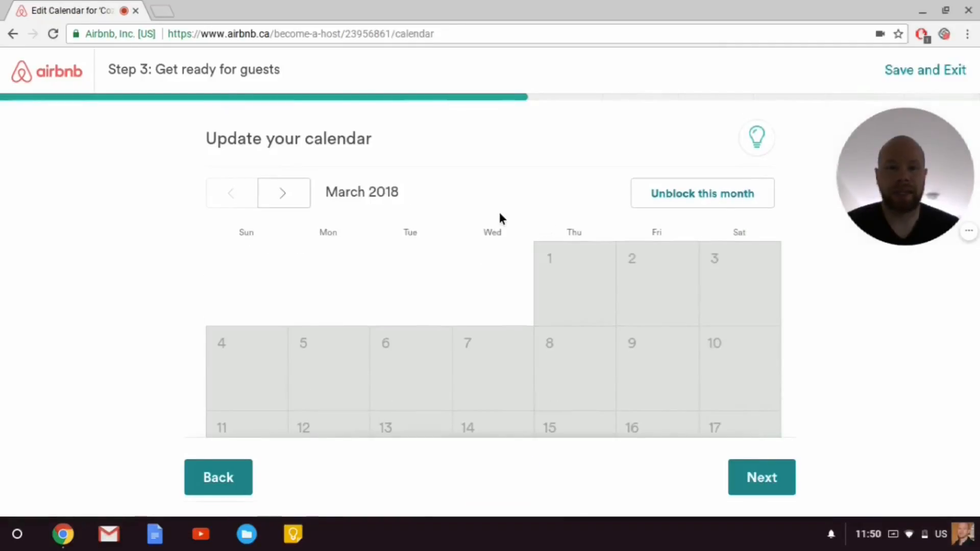
# - Examine which dates are blocked in the availability calendar for March and April 2018
pyautogui.scroll(-4, 642, 296)
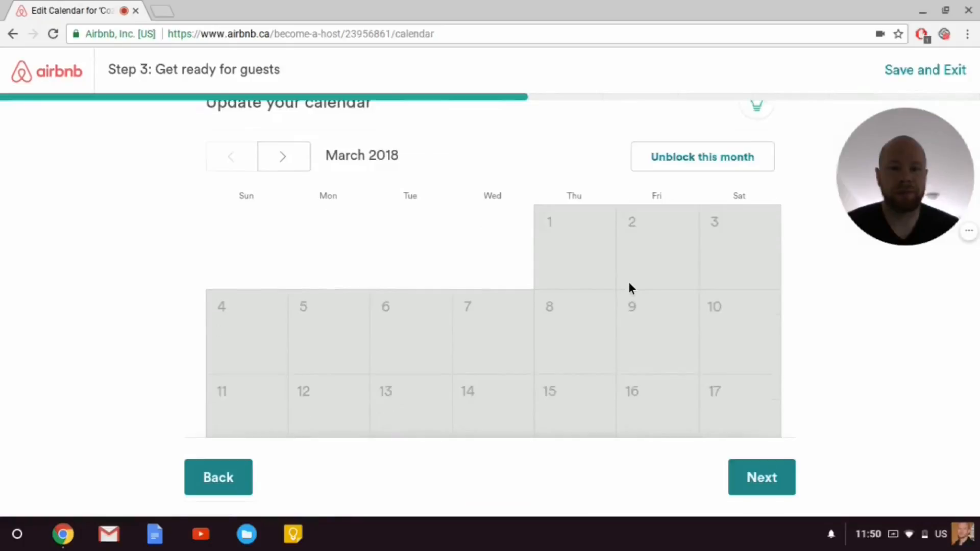
pyautogui.scroll(-1, 607, 280)
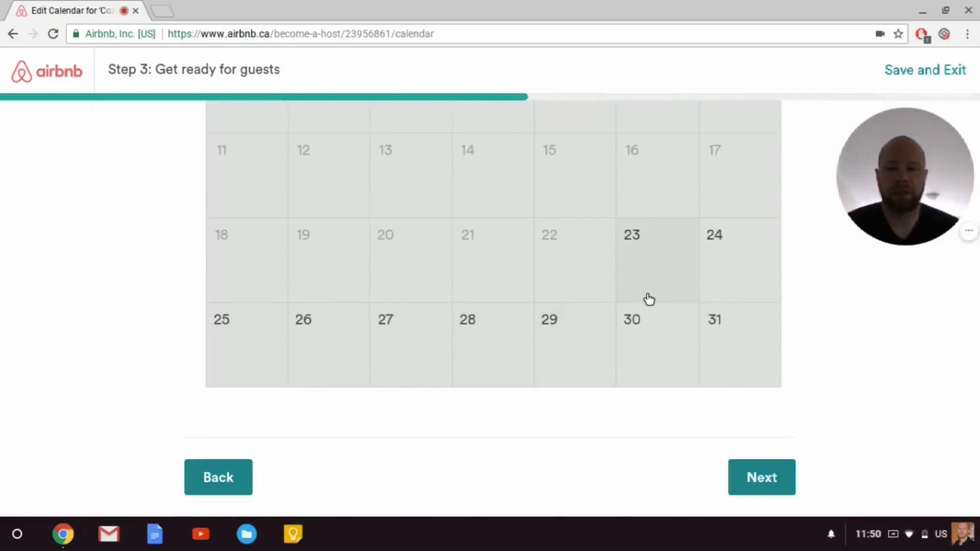
pyautogui.scroll(5, 647, 301)
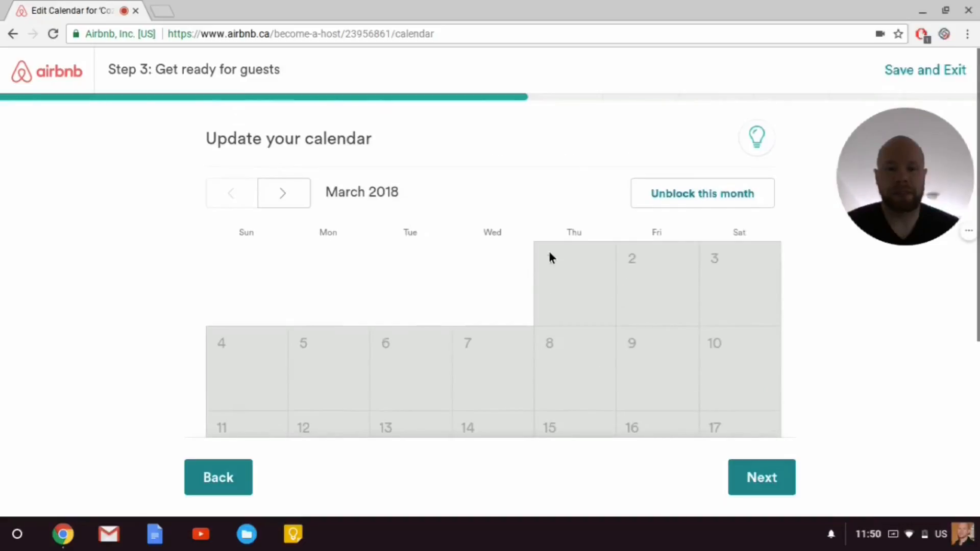
pyautogui.scroll(-1, 664, 309)
pyautogui.scroll(-3, 673, 313)
pyautogui.scroll(3, 674, 312)
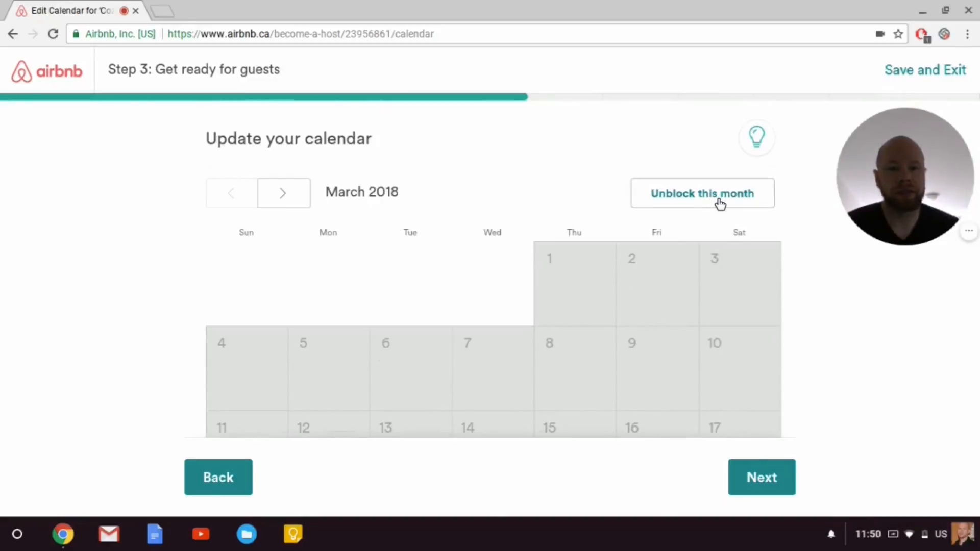
pyautogui.scroll(-5, 689, 210)
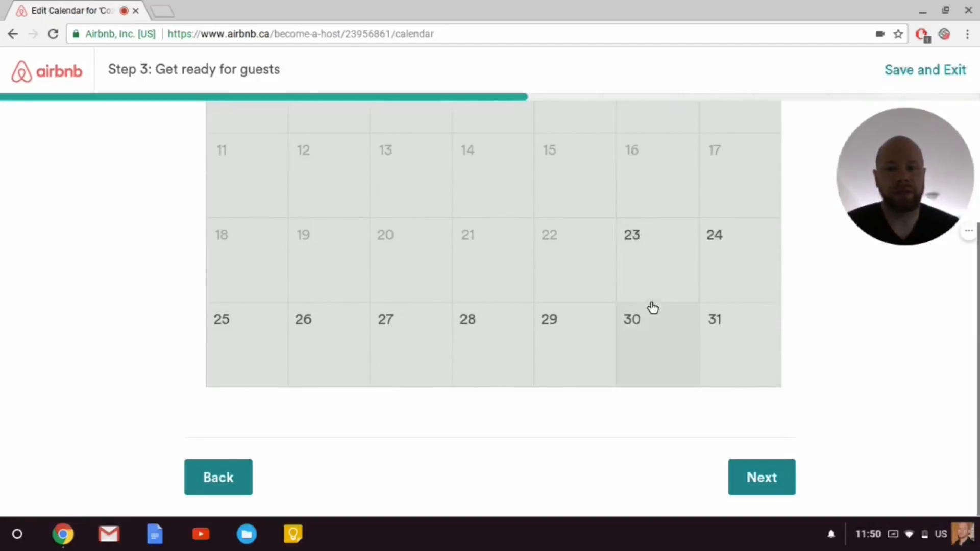
pyautogui.scroll(5, 659, 309)
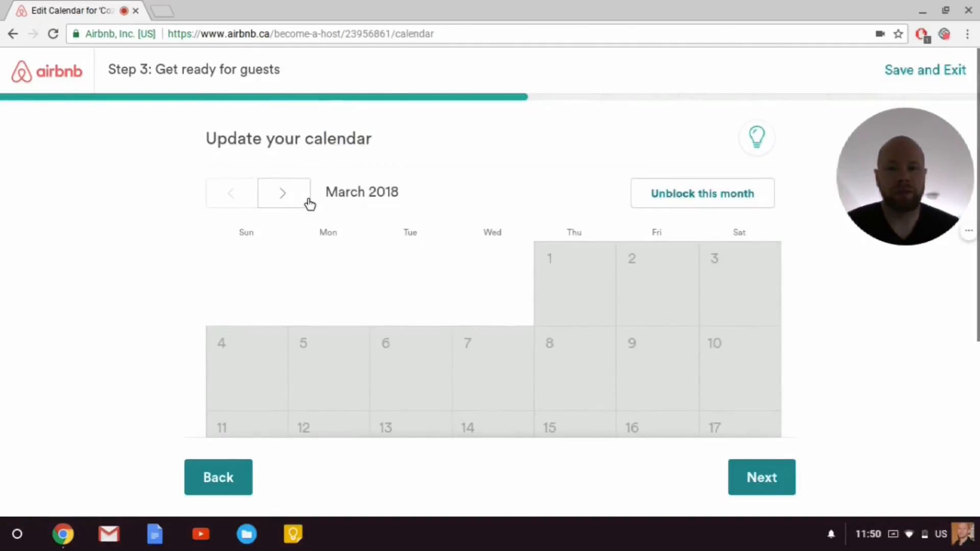
pyautogui.click(308, 202)
pyautogui.scroll(-5, 592, 242)
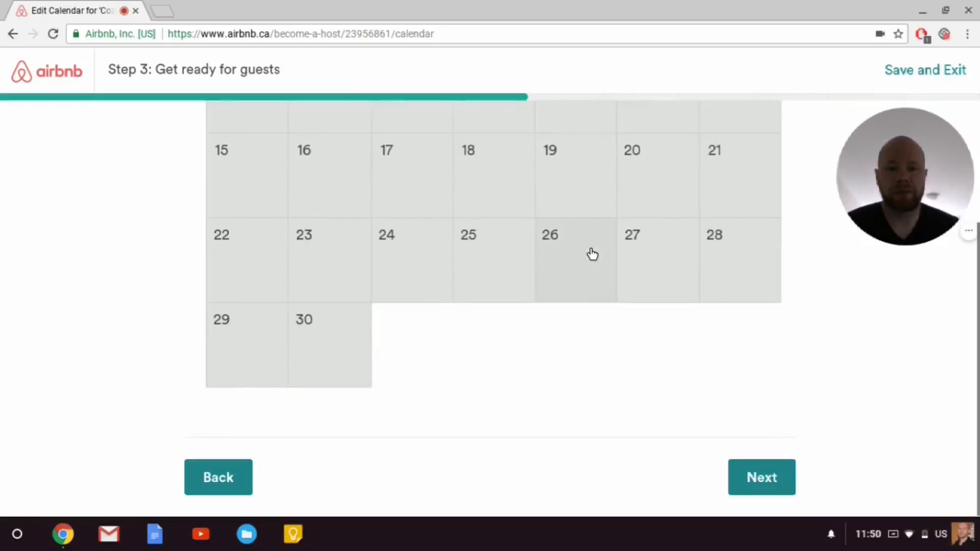
pyautogui.scroll(5, 592, 253)
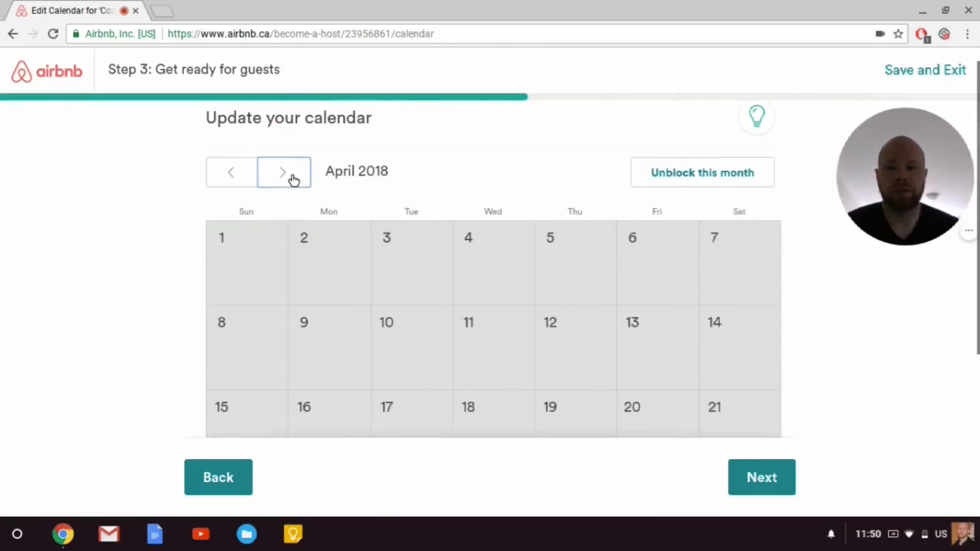
pyautogui.click(294, 179)
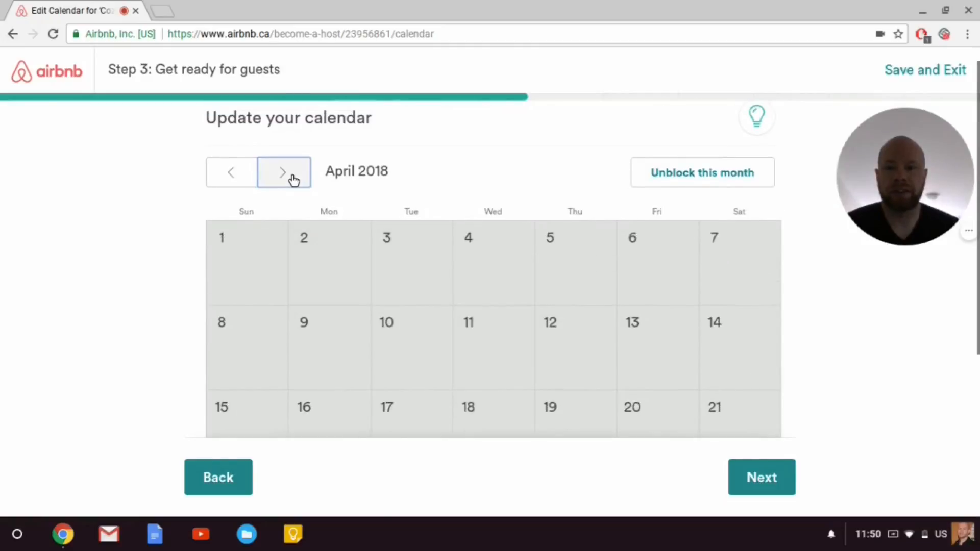
pyautogui.click(233, 179)
pyautogui.click(229, 184)
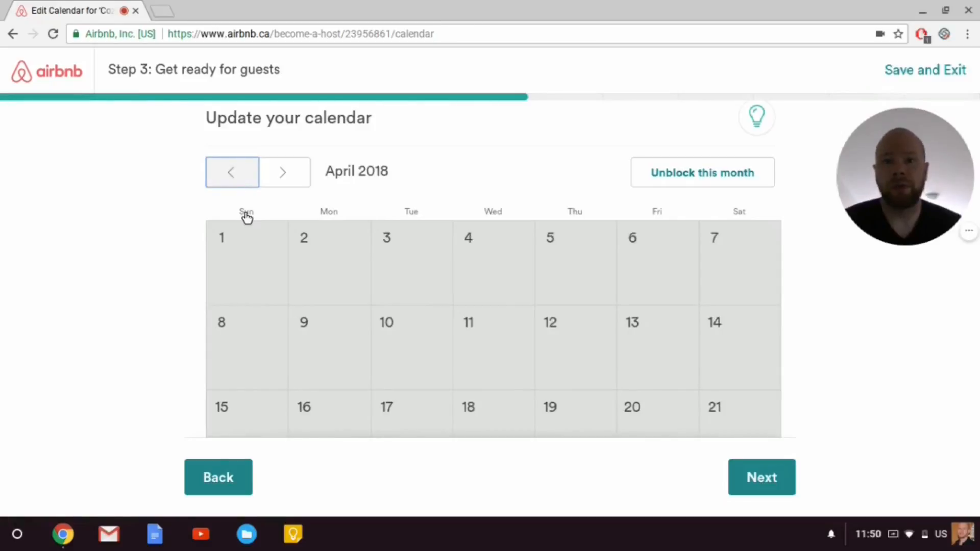
pyautogui.scroll(-3, 779, 296)
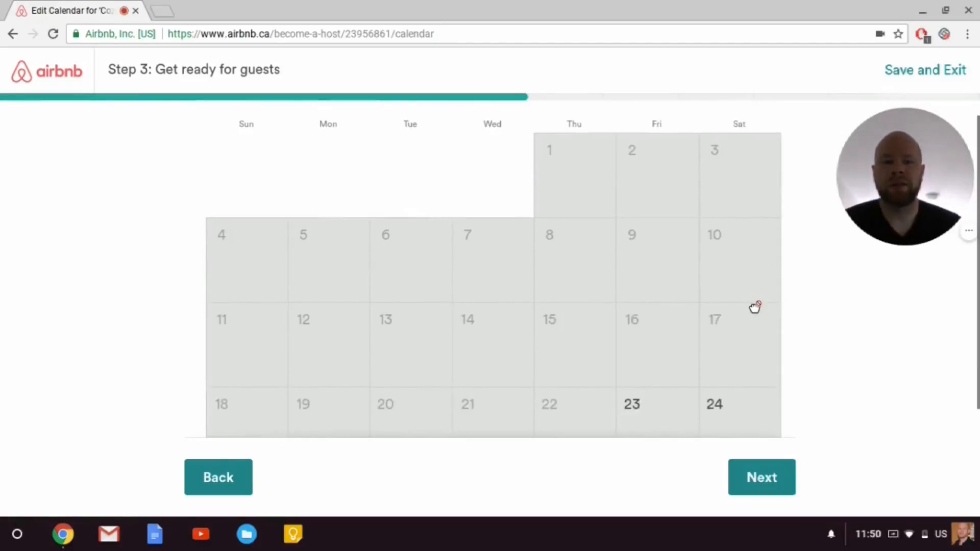
pyautogui.scroll(3, 748, 313)
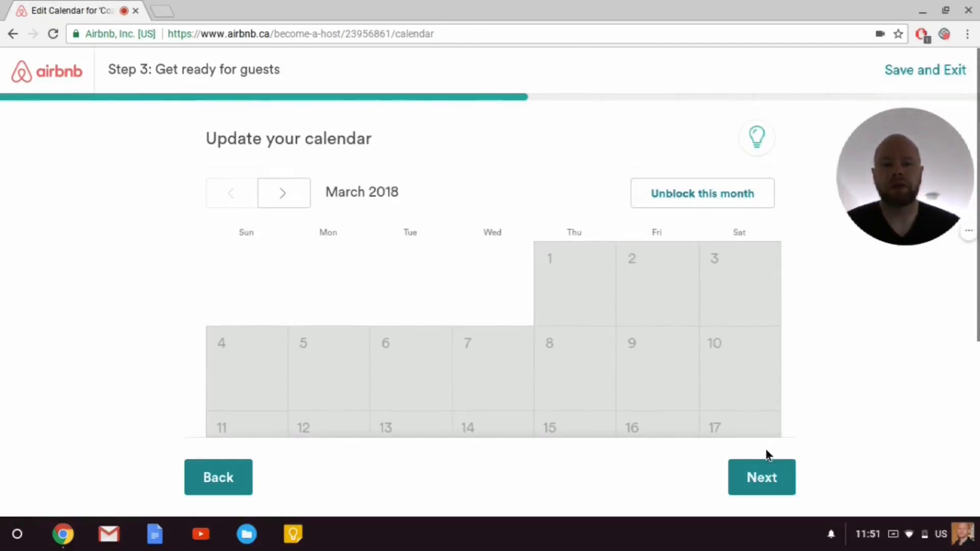
# - Leave the calendar dates as they are and continue to the price settings
pyautogui.click(761, 486)
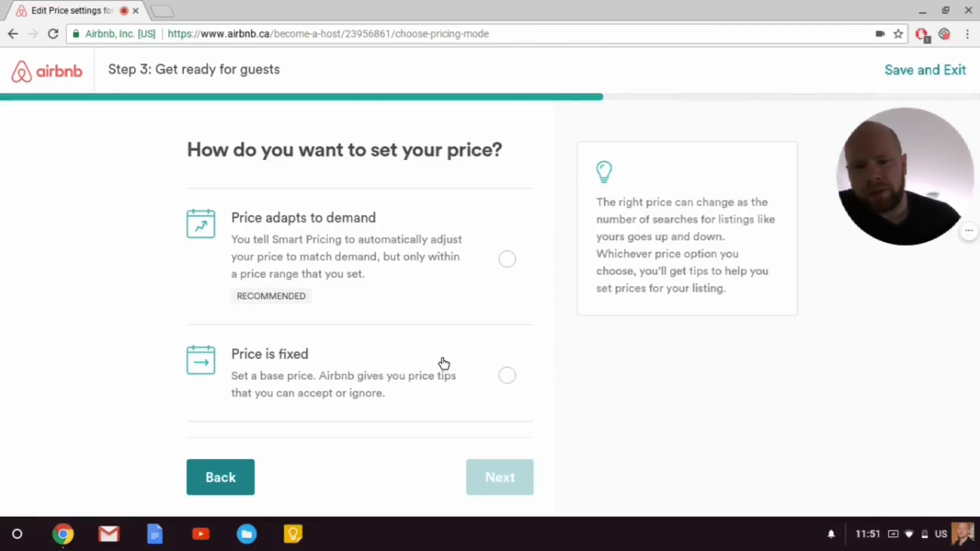
# - Choose fixed pricing with a base price of $97 CAD per night and continue to the first-guest offer
pyautogui.click(488, 399)
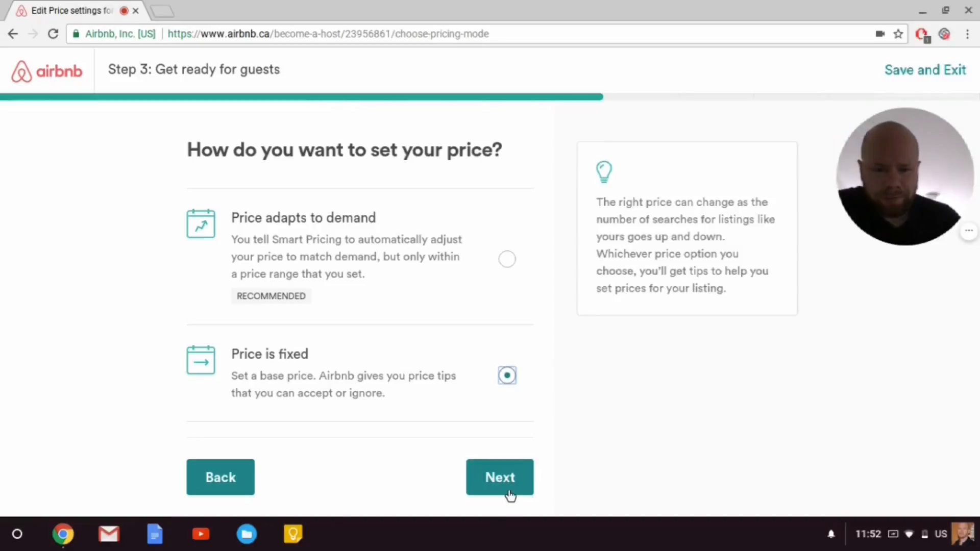
pyautogui.click(506, 491)
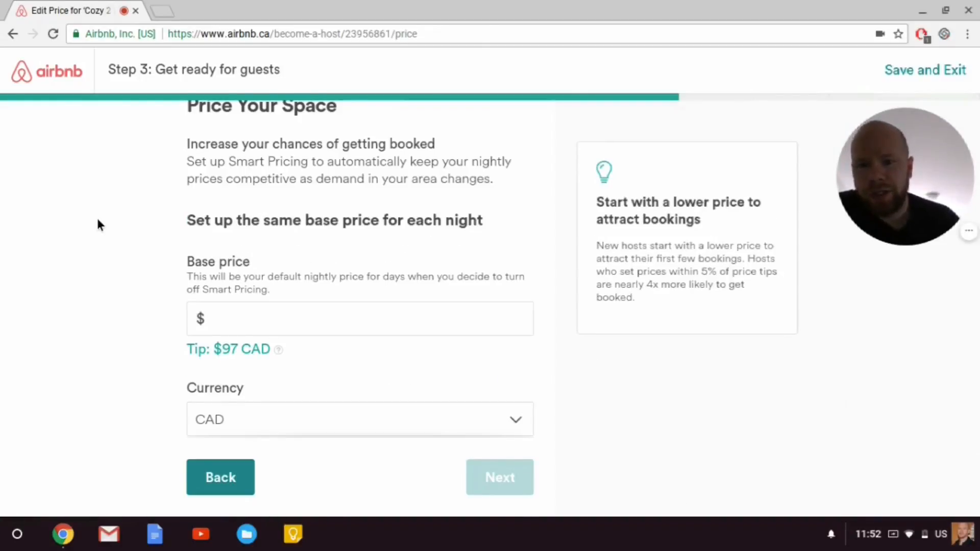
pyautogui.scroll(2, 97, 212)
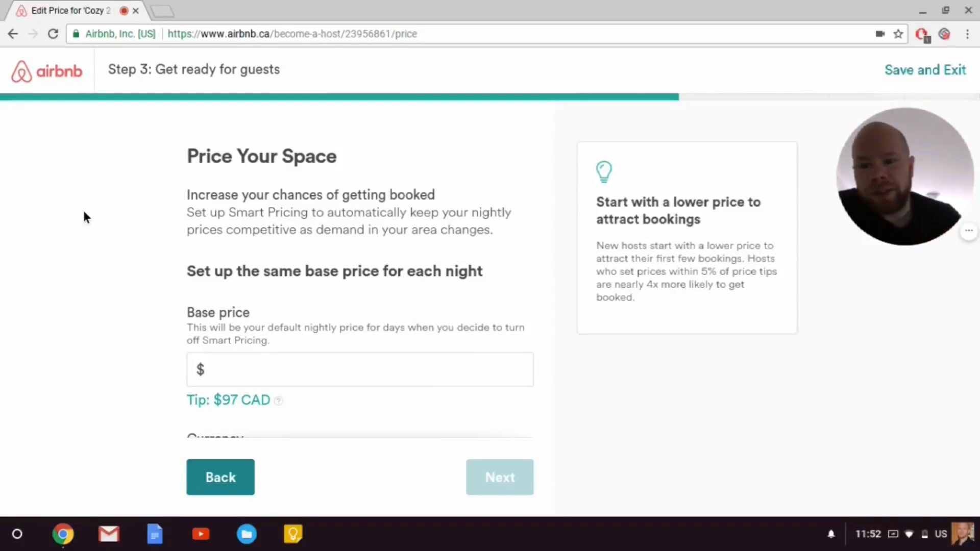
pyautogui.scroll(-2, 87, 213)
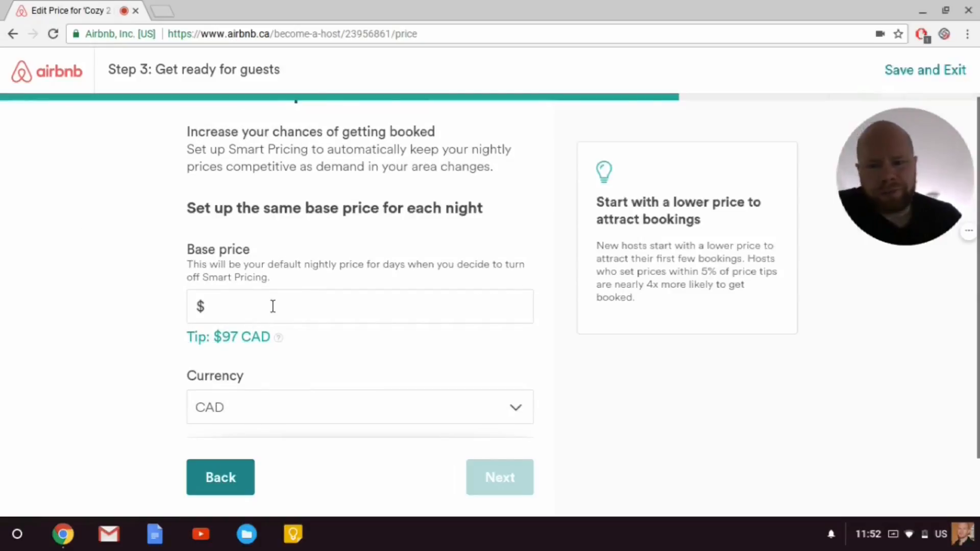
pyautogui.click(273, 306)
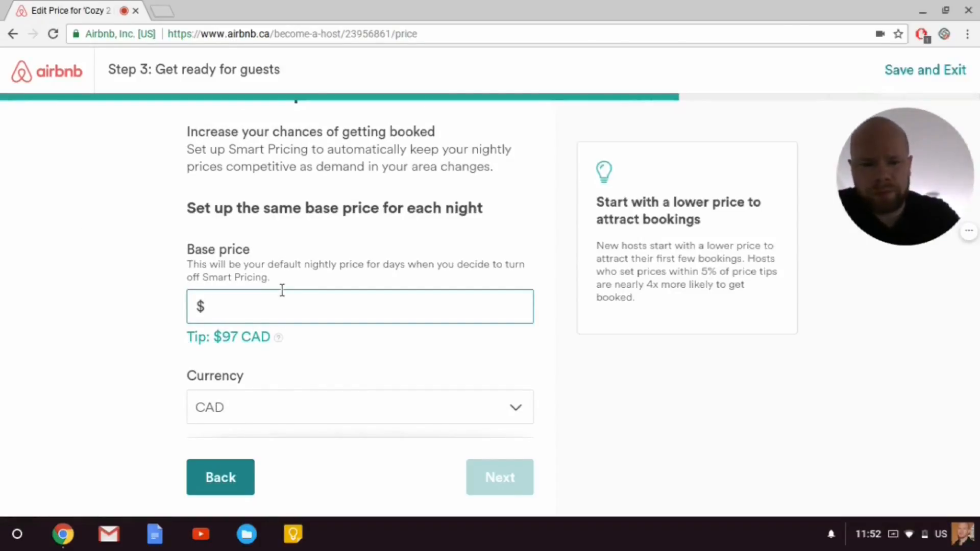
pyautogui.write('97')
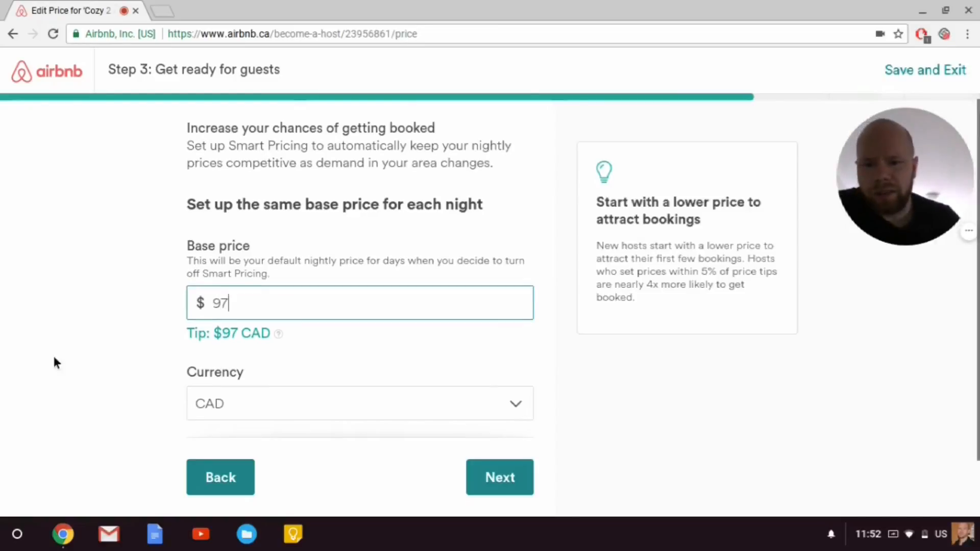
pyautogui.scroll(-2, 363, 326)
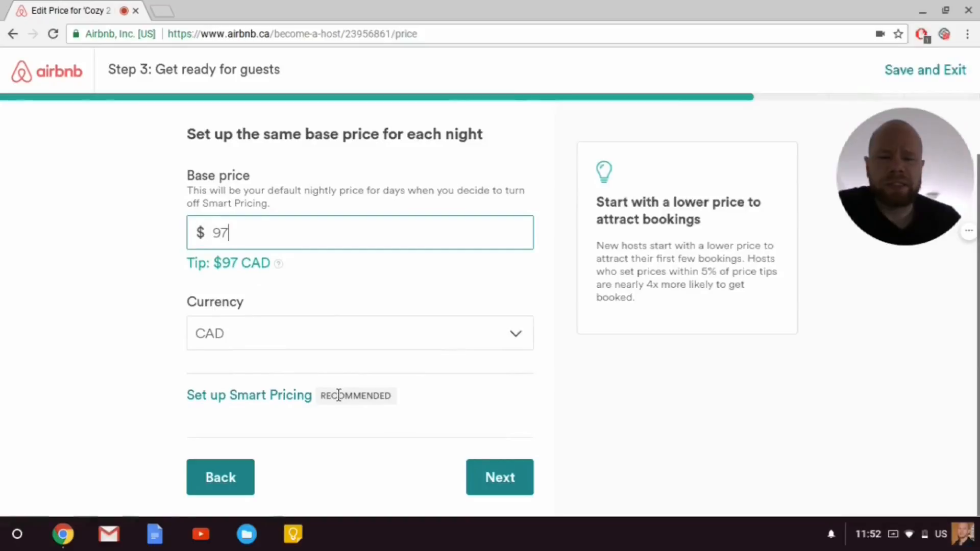
pyautogui.click(499, 477)
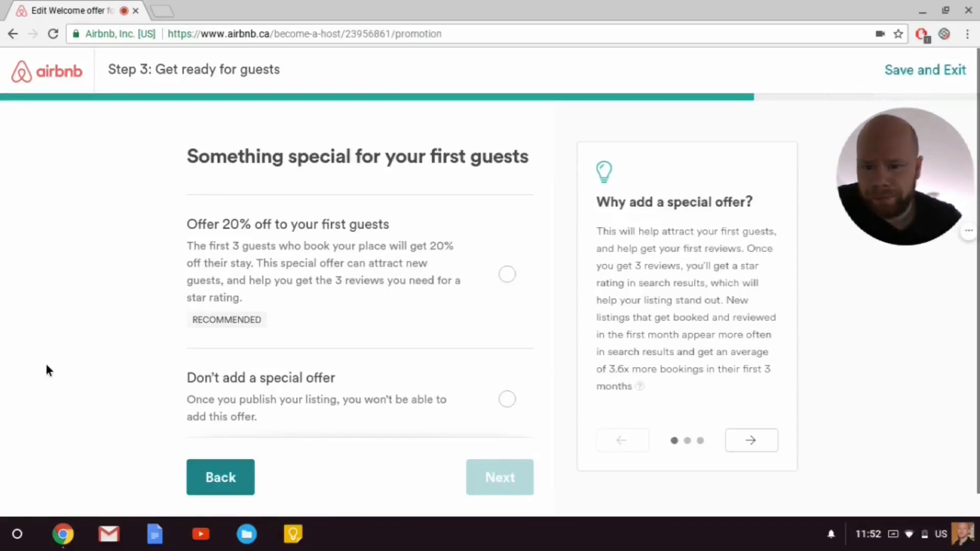
# - Choose not to add a special offer for the first guests and continue to the length-of-stay prices
pyautogui.scroll(-1, 47, 365)
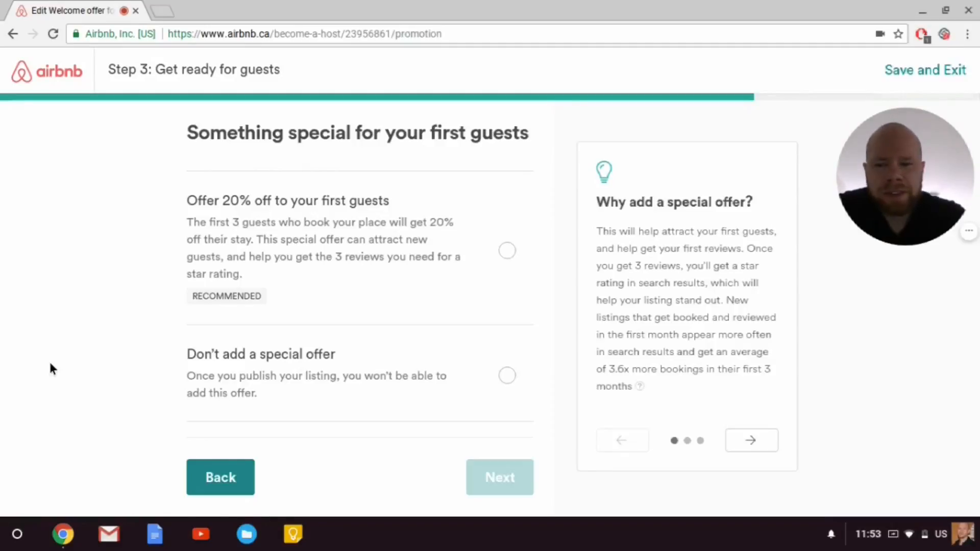
pyautogui.click(507, 377)
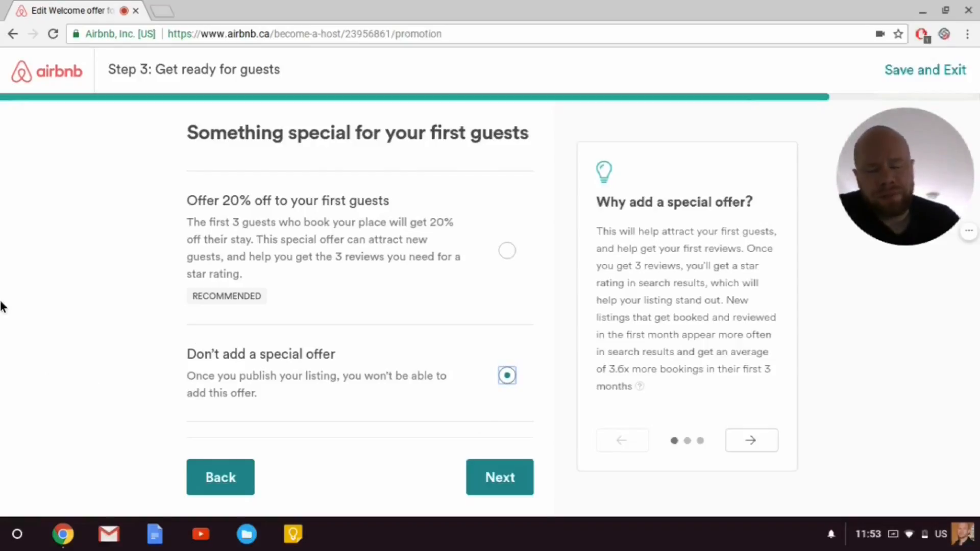
pyautogui.click(493, 486)
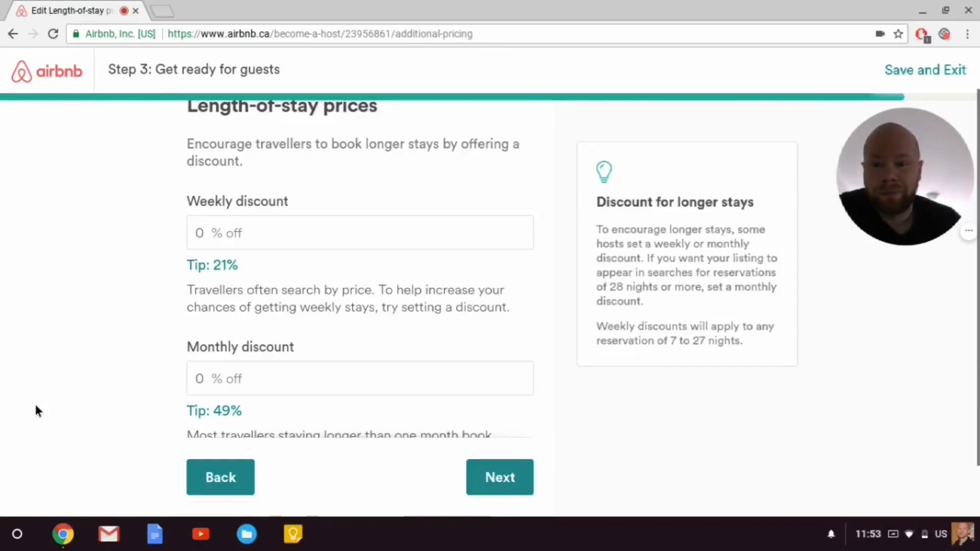
# - Set the weekly discount to 10% off
pyautogui.scroll(1, 35, 408)
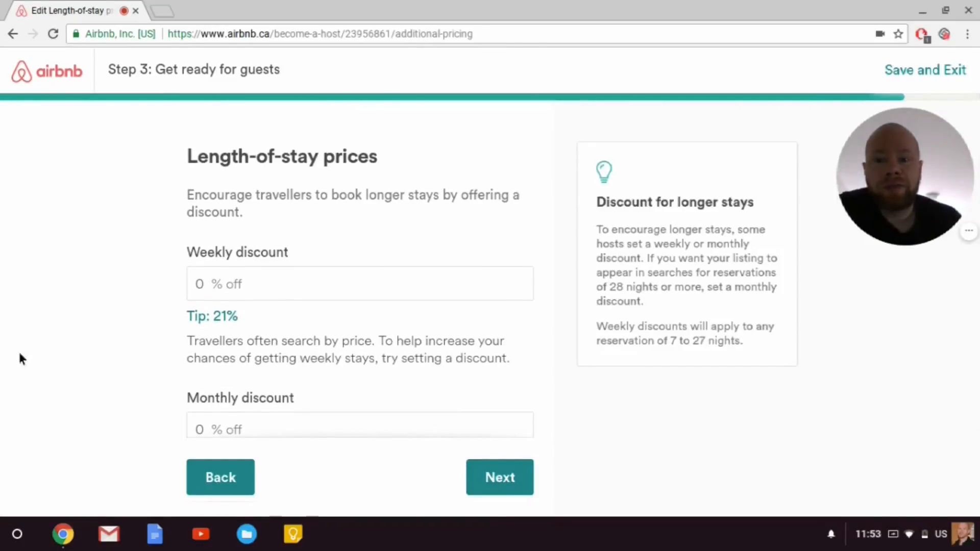
pyautogui.scroll(-1, 232, 363)
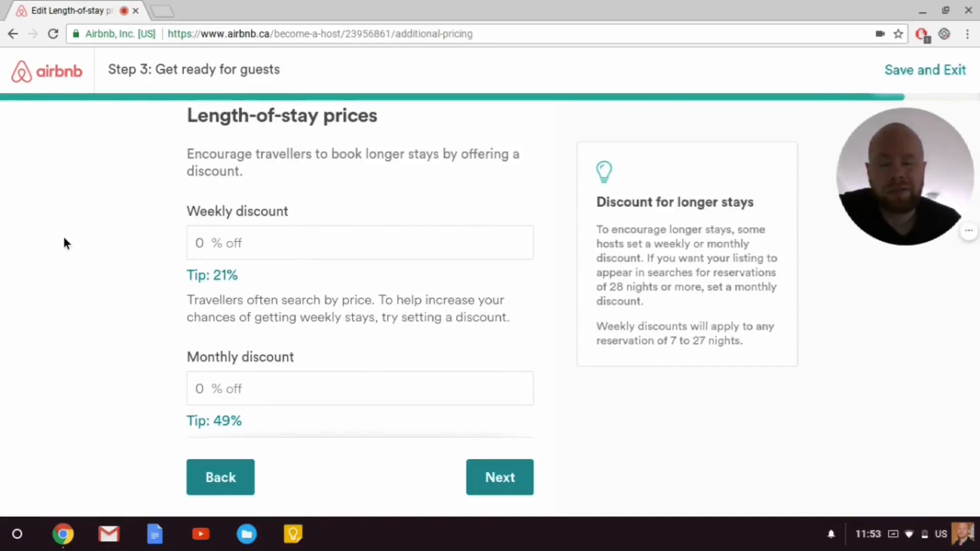
pyautogui.scroll(-2, 60, 242)
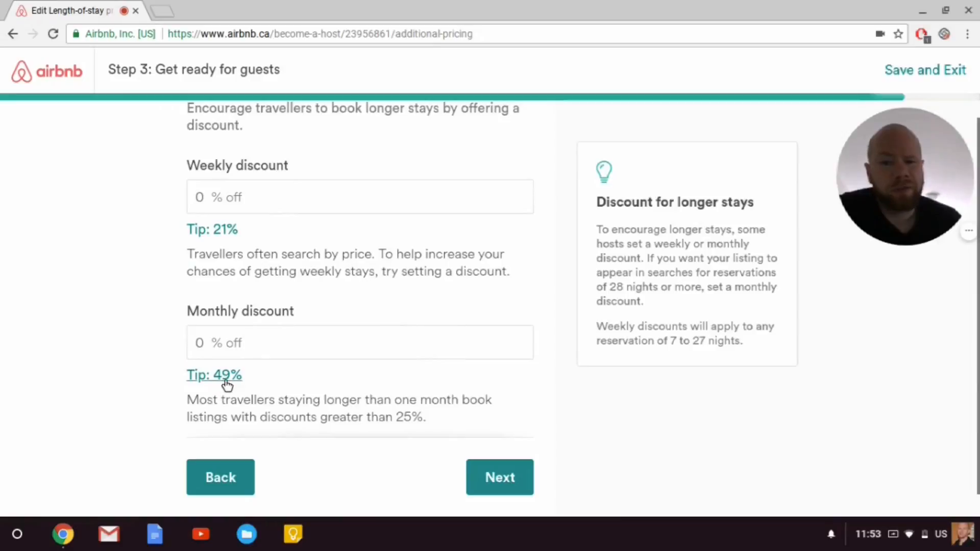
pyautogui.scroll(3, 6, 353)
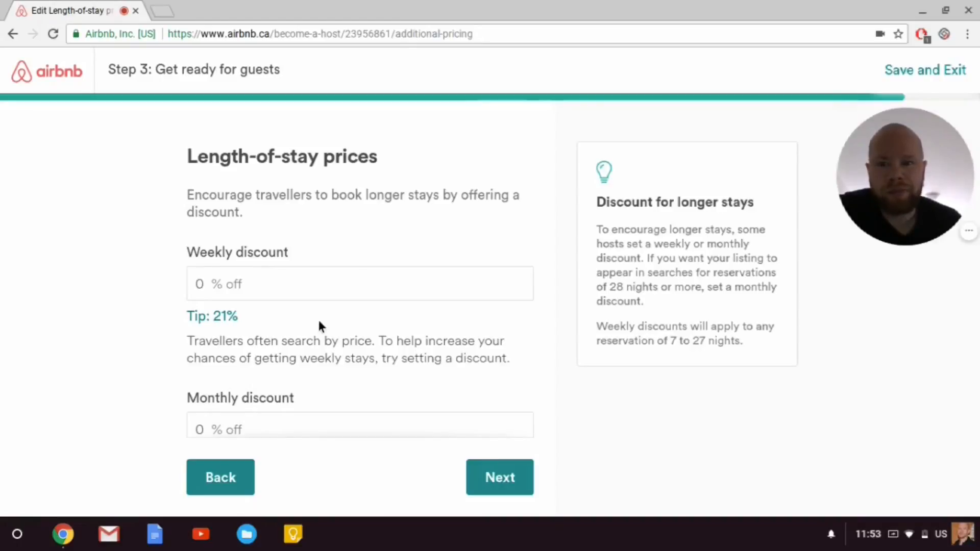
pyautogui.click(239, 286)
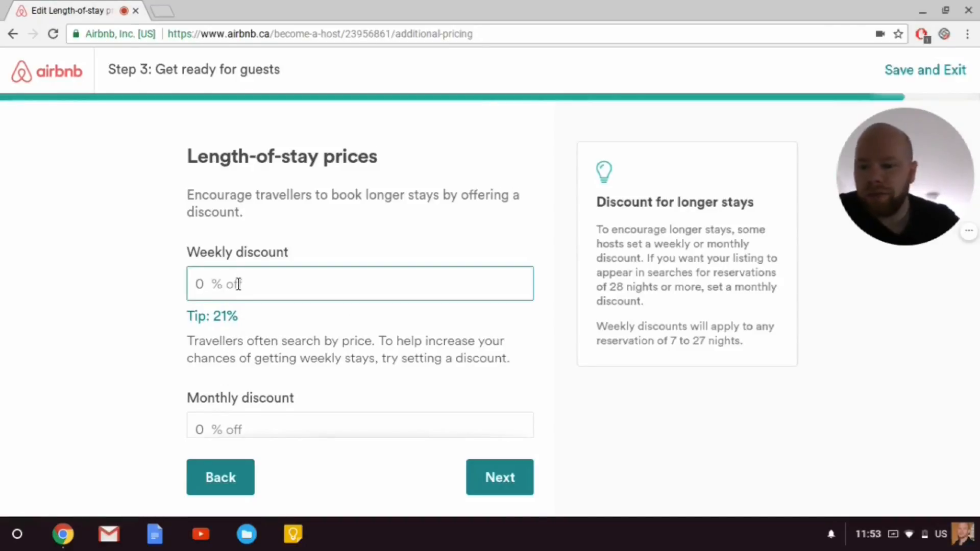
pyautogui.write('10')
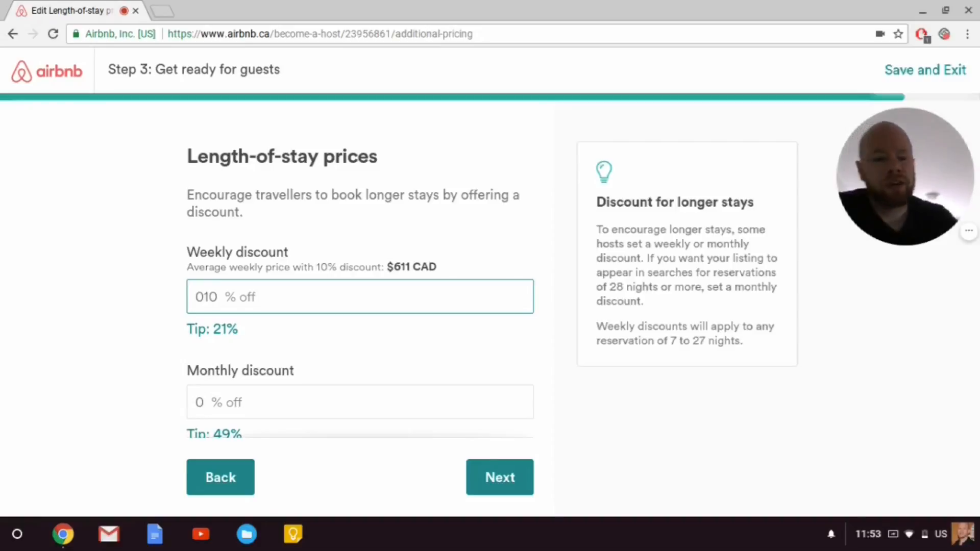
pyautogui.press('BackSpace')
pyautogui.press('BackSpace')
pyautogui.press('BackSpace')
pyautogui.write('1')
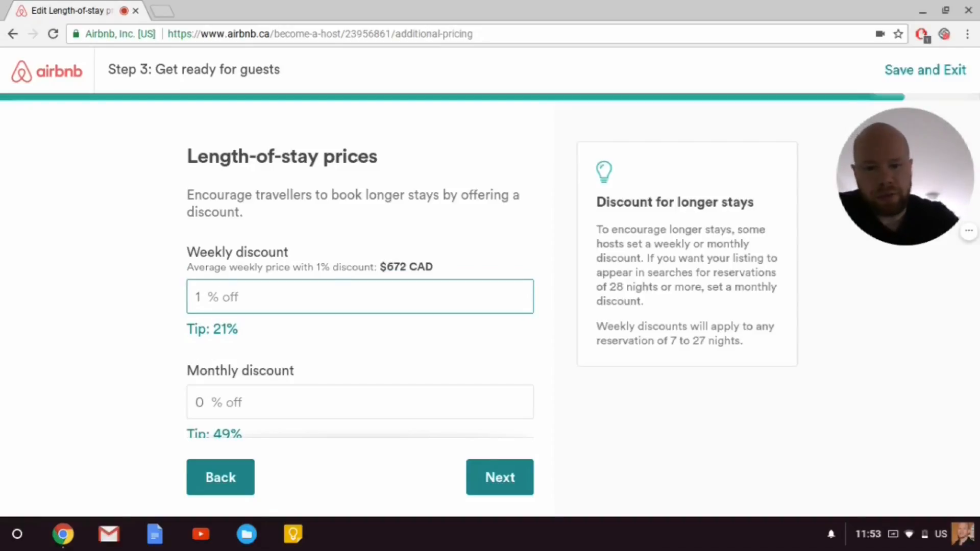
pyautogui.write('0')
pyautogui.click(156, 297)
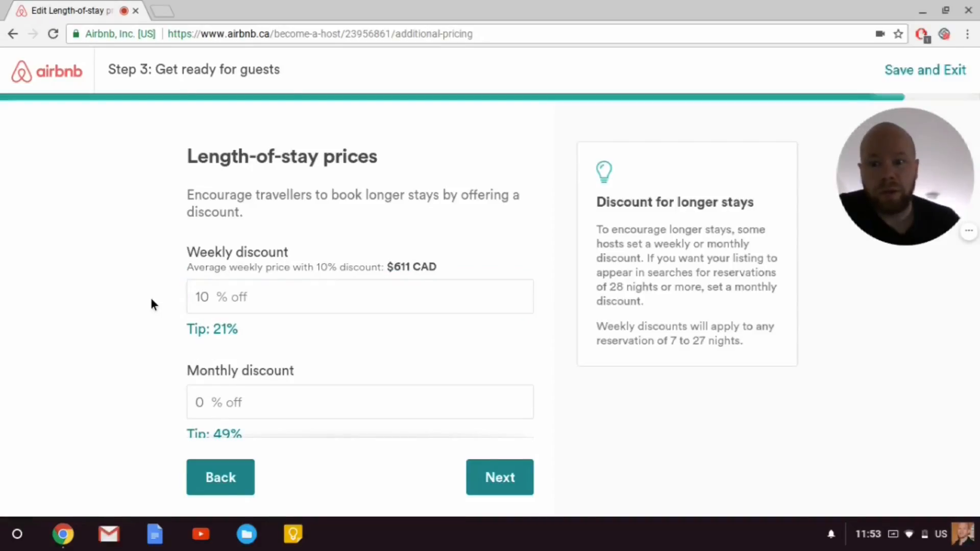
# - Set the monthly discount to 20% off and continue to the local laws and taxes page
pyautogui.scroll(-2, 151, 298)
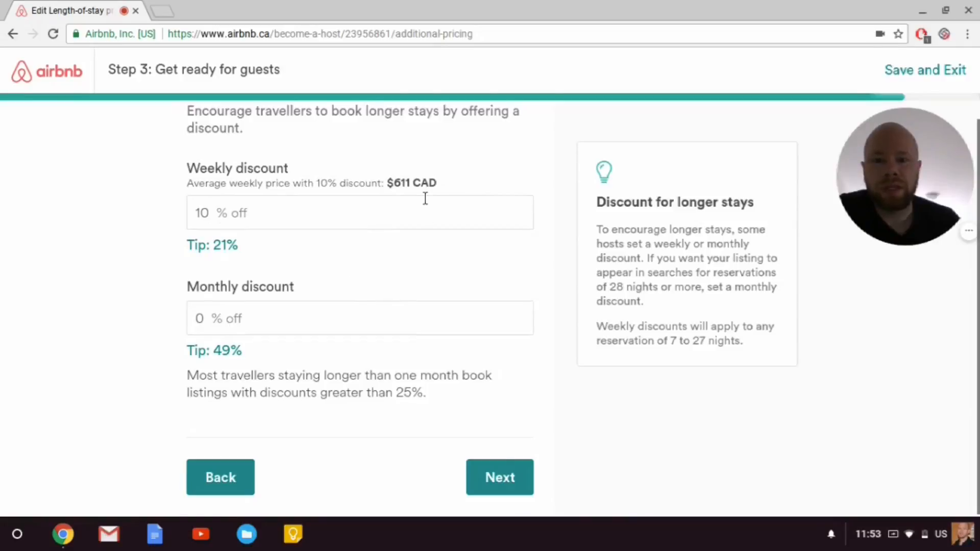
pyautogui.click(277, 312)
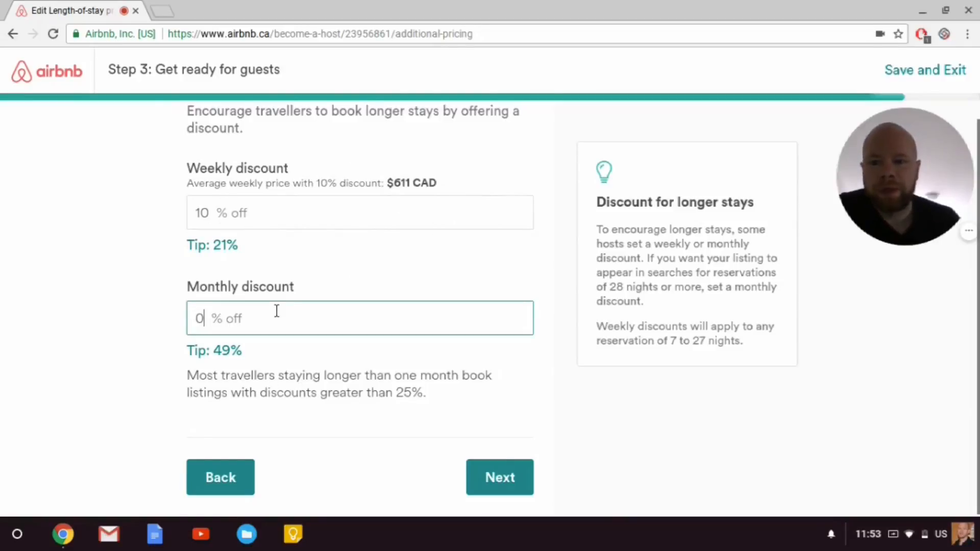
pyautogui.write('20')
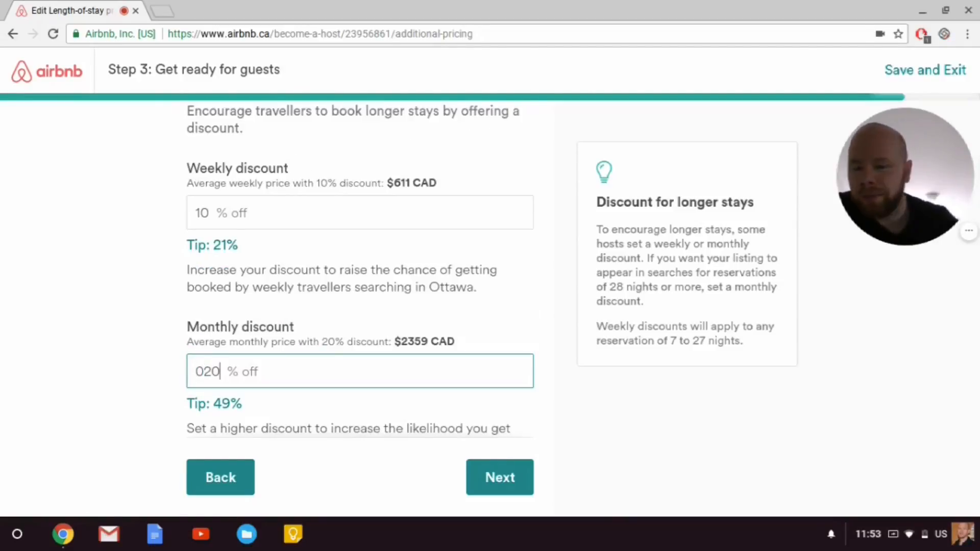
pyautogui.click(105, 346)
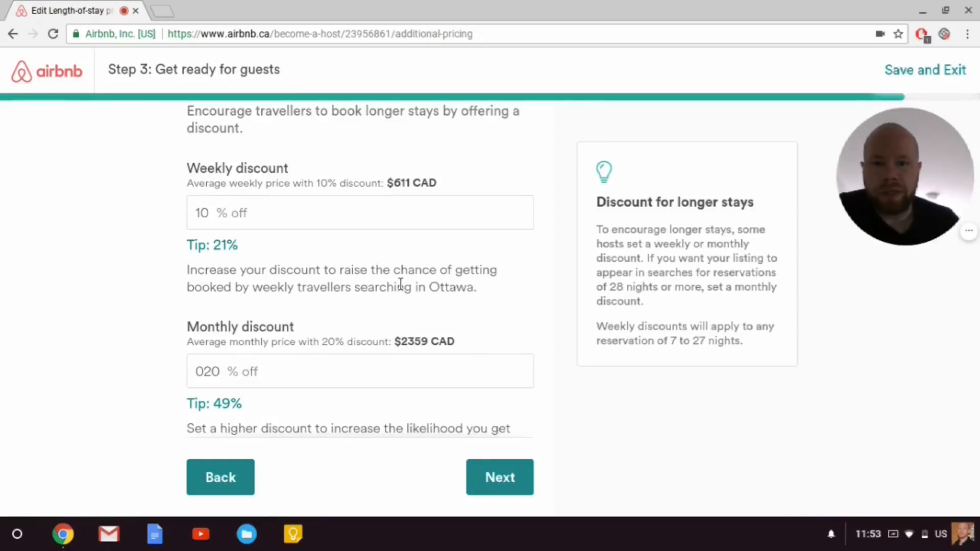
pyautogui.scroll(-2, 398, 225)
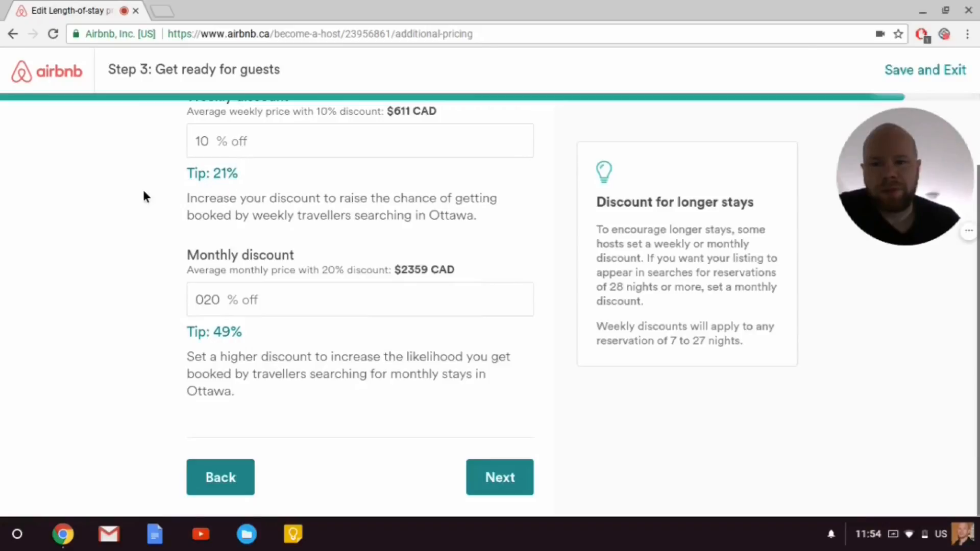
pyautogui.scroll(3, 61, 199)
pyautogui.scroll(-1, 62, 199)
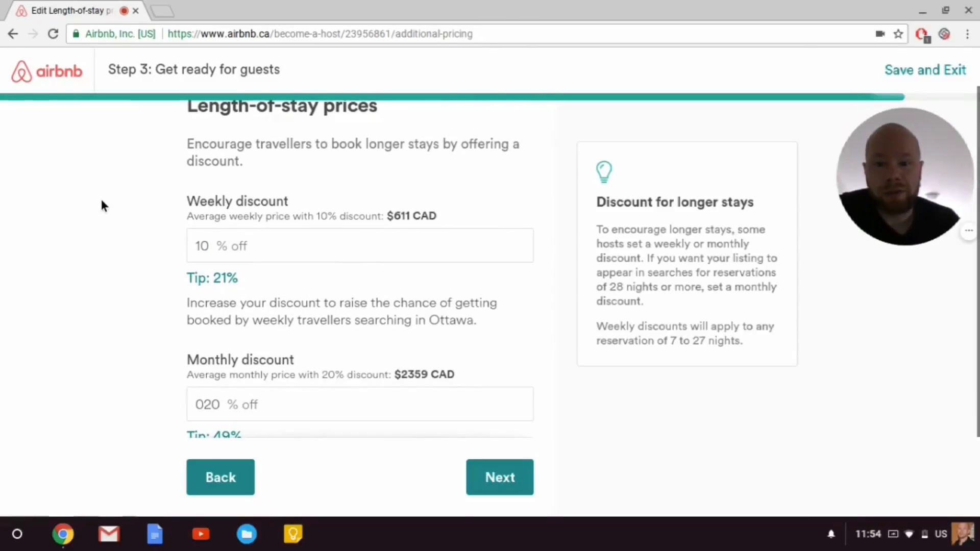
pyautogui.scroll(-1, 100, 197)
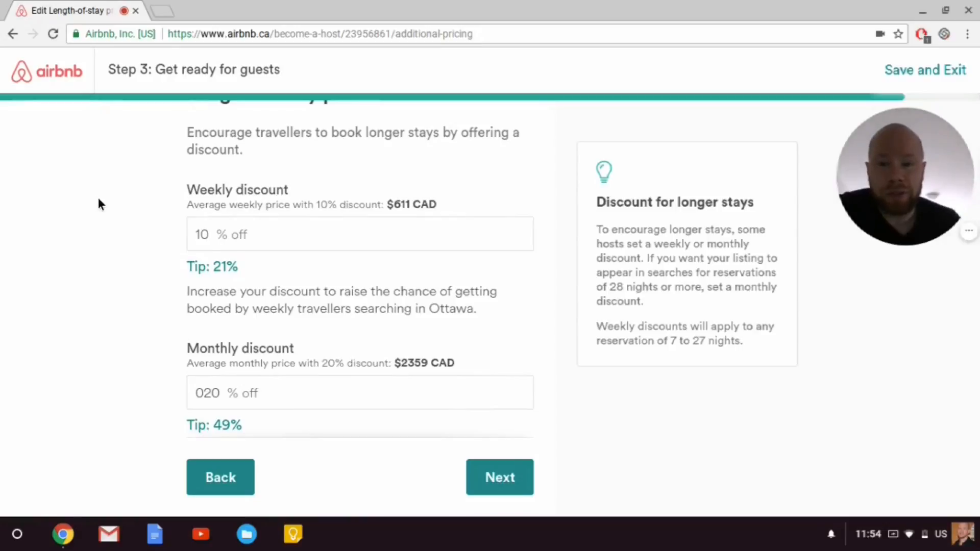
pyautogui.click(507, 484)
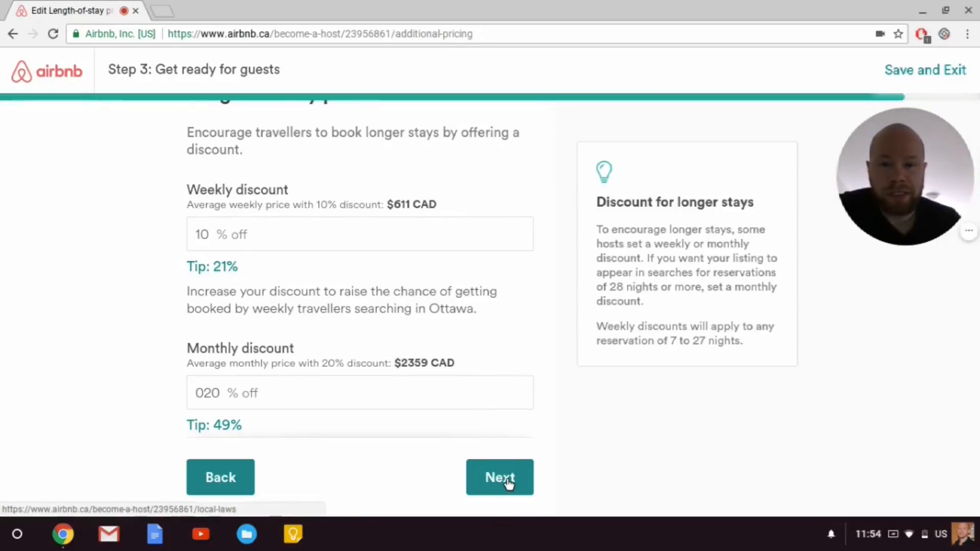
# - Read through the local laws and taxes notice and finish the guest preparation step
pyautogui.scroll(1, 2, 348)
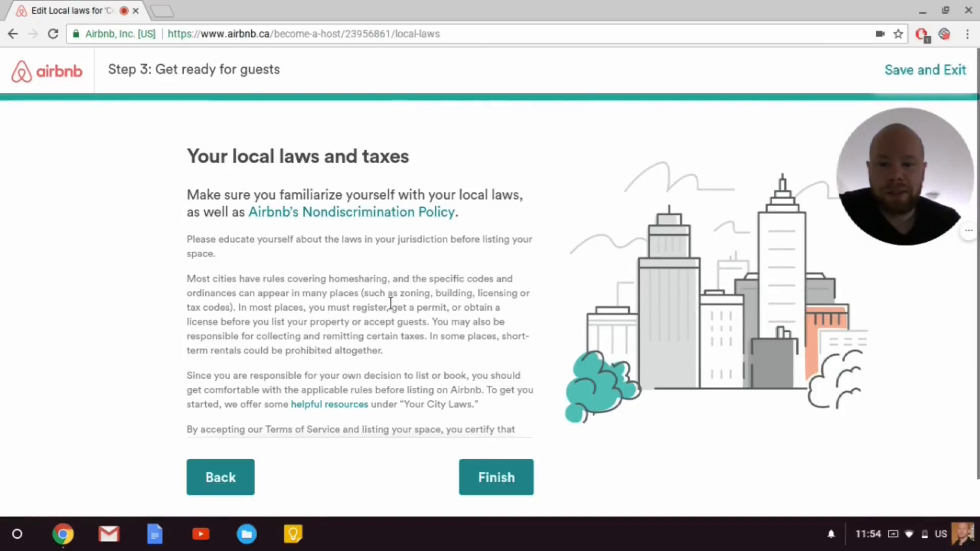
pyautogui.scroll(-1, 391, 303)
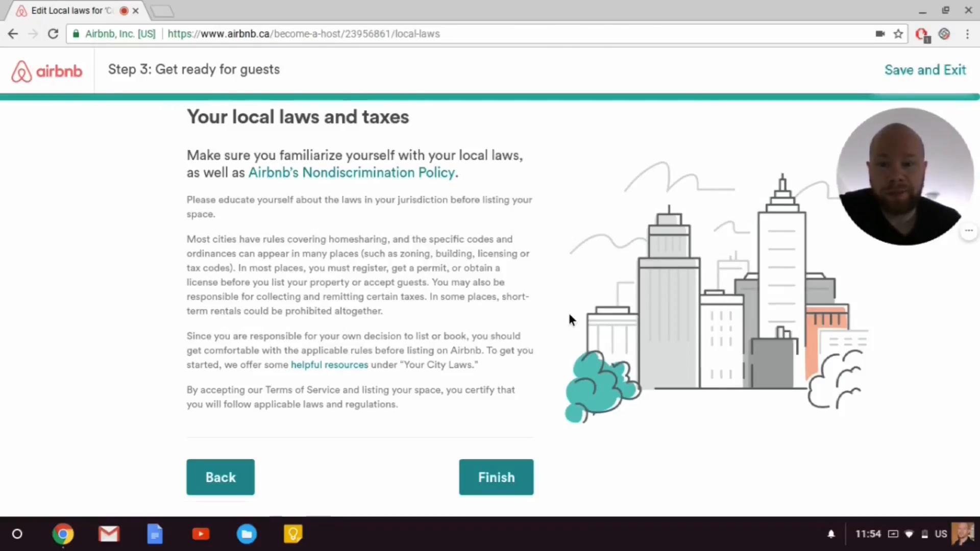
pyautogui.click(500, 483)
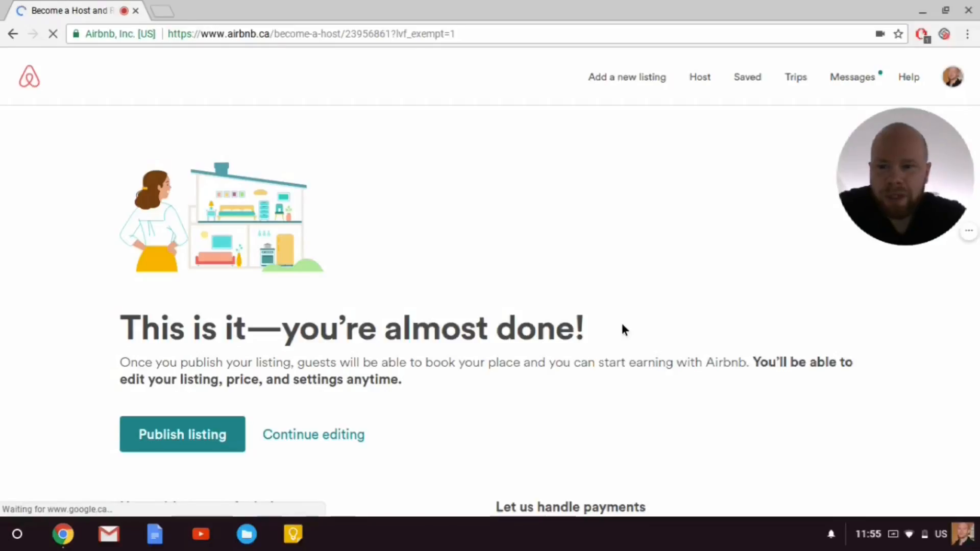
# - Review the hosting information on the final page and publish the listing
pyautogui.scroll(-1, 624, 335)
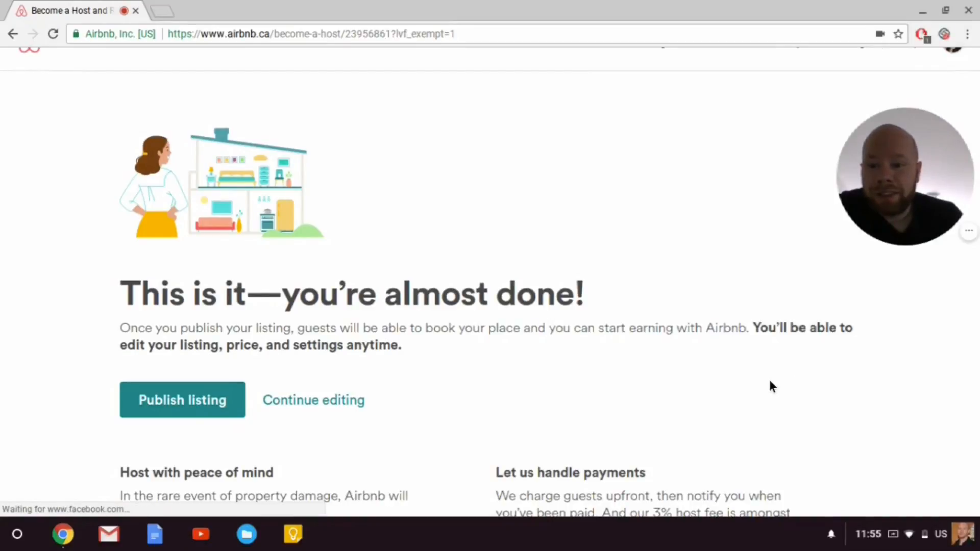
pyautogui.scroll(-1, 769, 383)
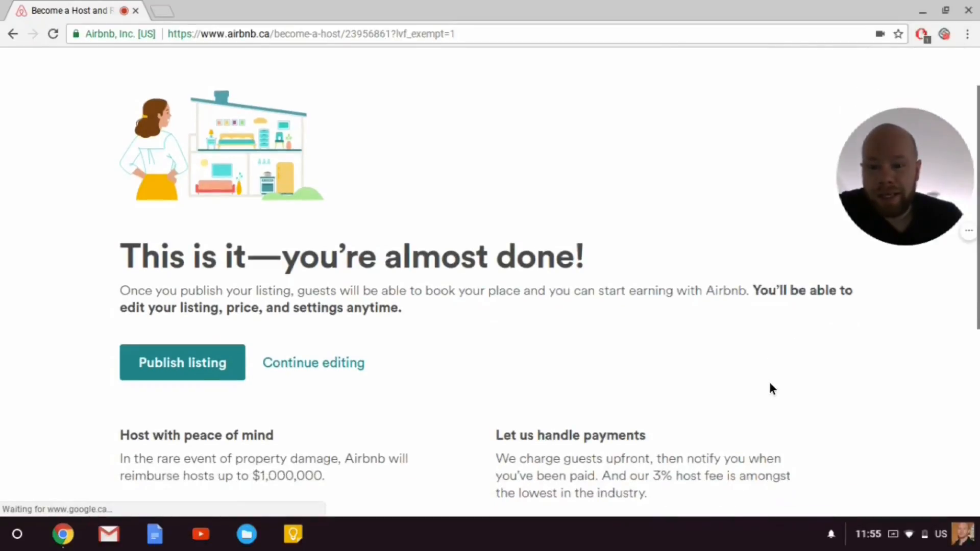
pyautogui.scroll(-4, 770, 388)
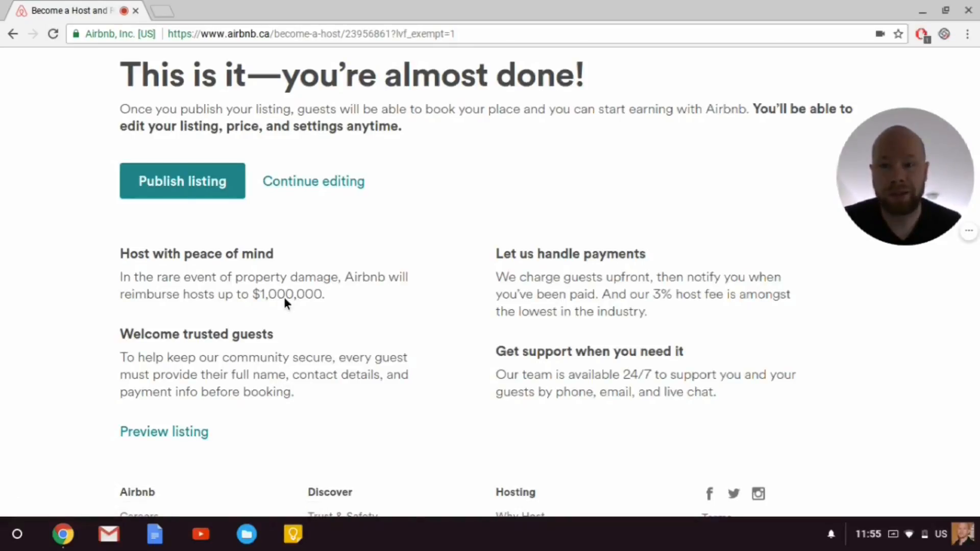
pyautogui.click(187, 180)
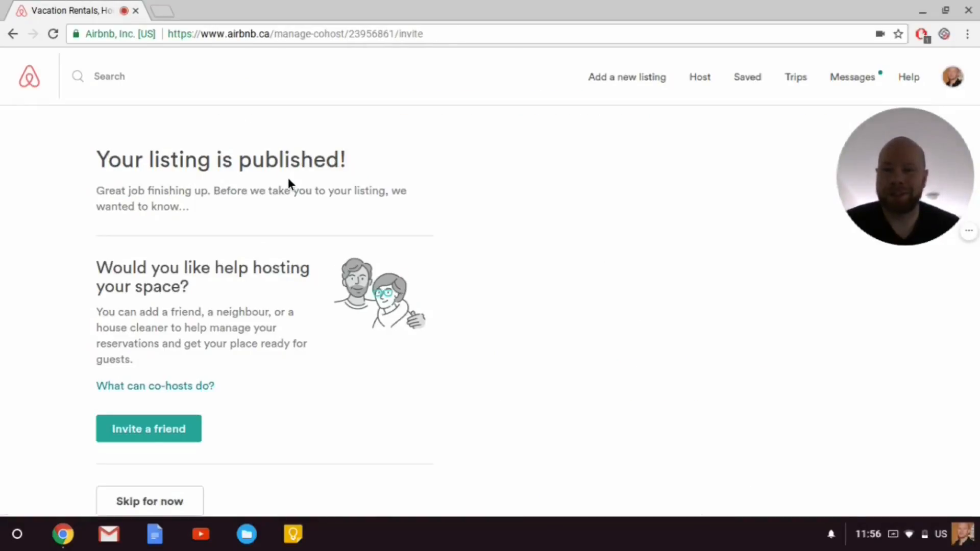
pyautogui.scroll(-1, 289, 180)
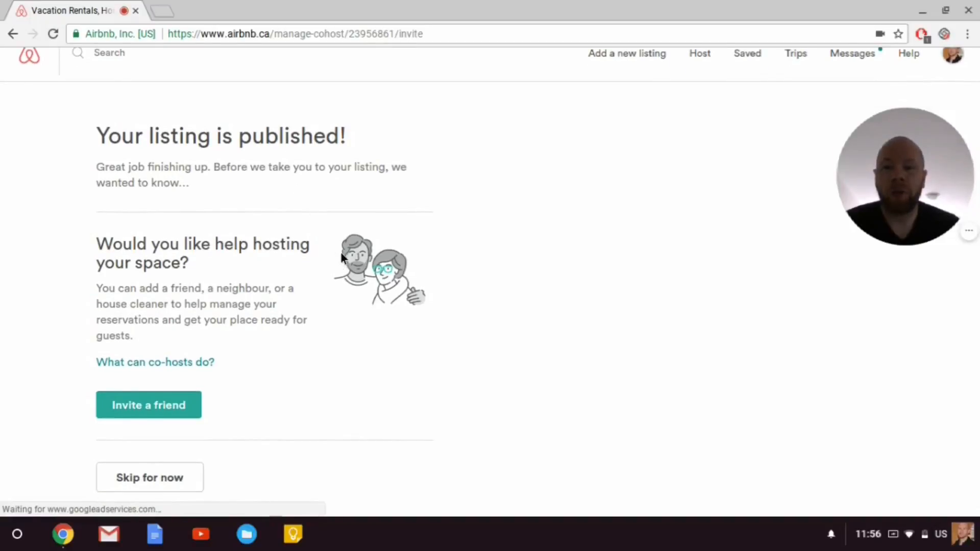
# - Skip the co-host invitation and open the "Cozy 2 Bedroom with Parking Downtown" listing for management
pyautogui.scroll(-2, 342, 276)
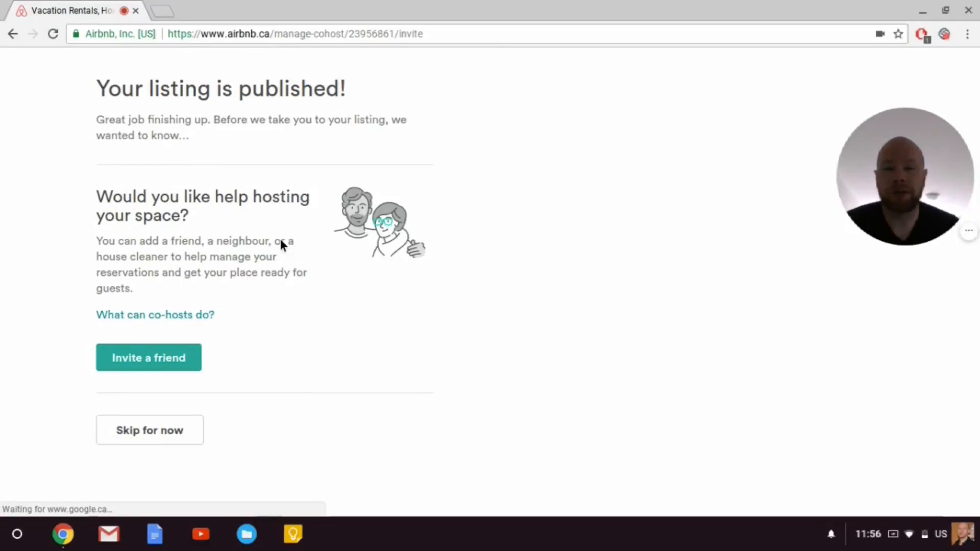
pyautogui.click(162, 430)
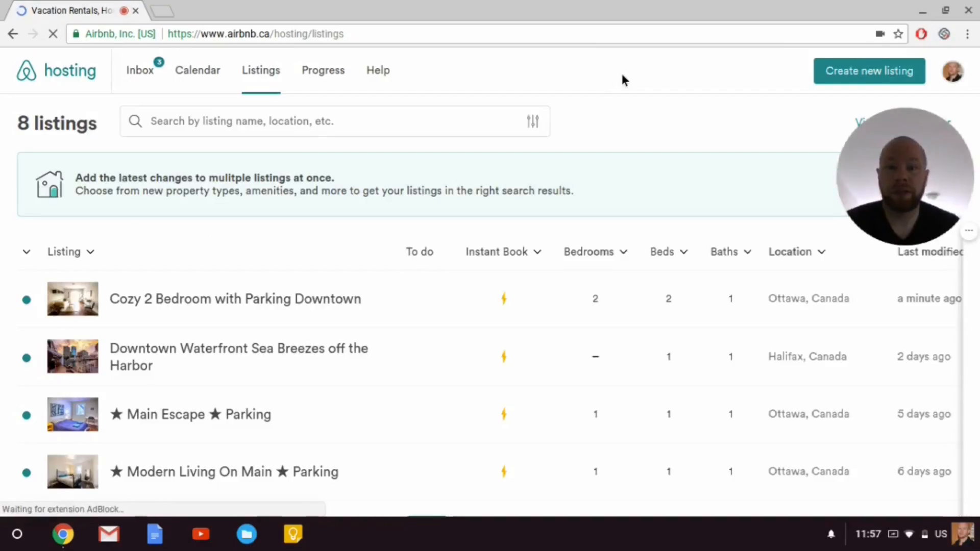
pyautogui.click(223, 301)
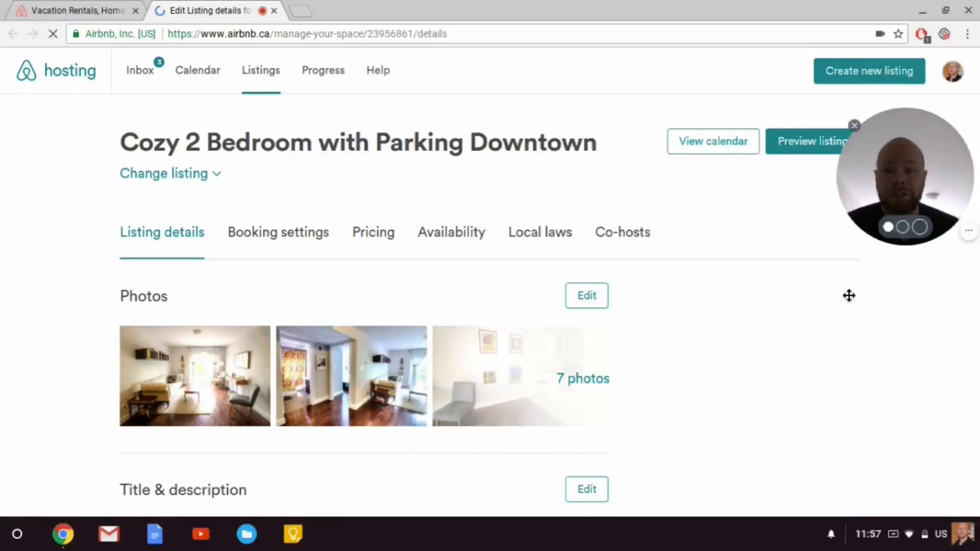
# - Review the listing details, from photos, description and rooms to amenities, location, guest resources, guidebook and listing status
pyautogui.scroll(-2, 820, 350)
pyautogui.scroll(-3, 820, 366)
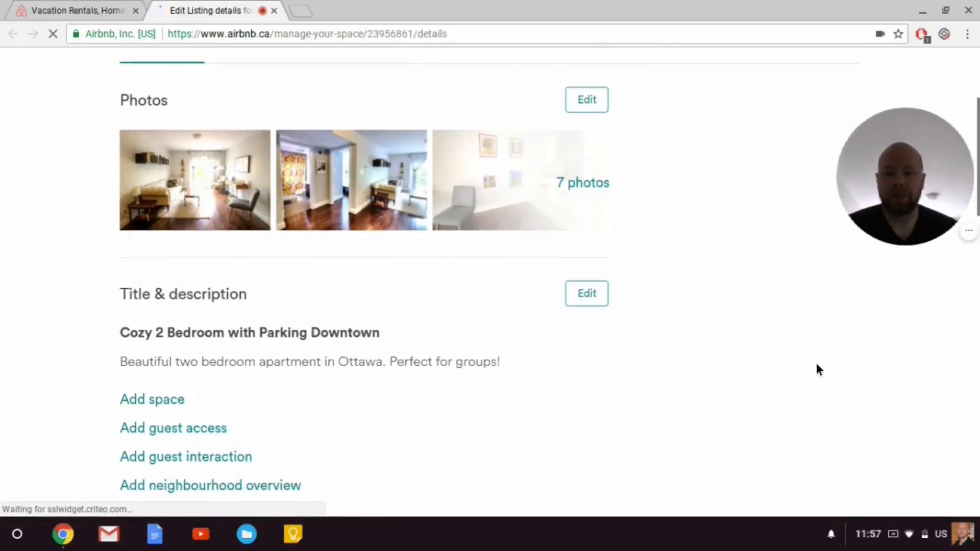
pyautogui.scroll(-2, 273, 335)
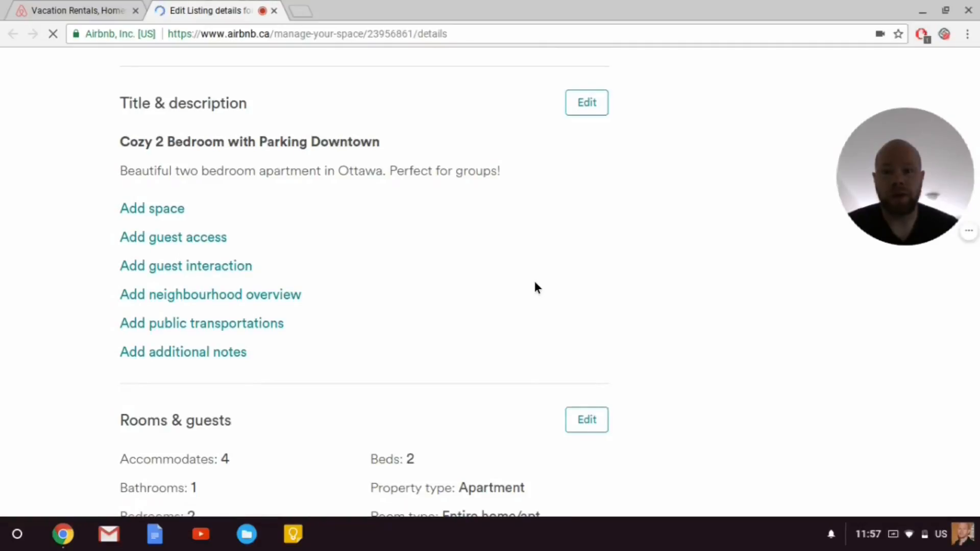
pyautogui.scroll(3, 532, 286)
pyautogui.scroll(-10, 532, 297)
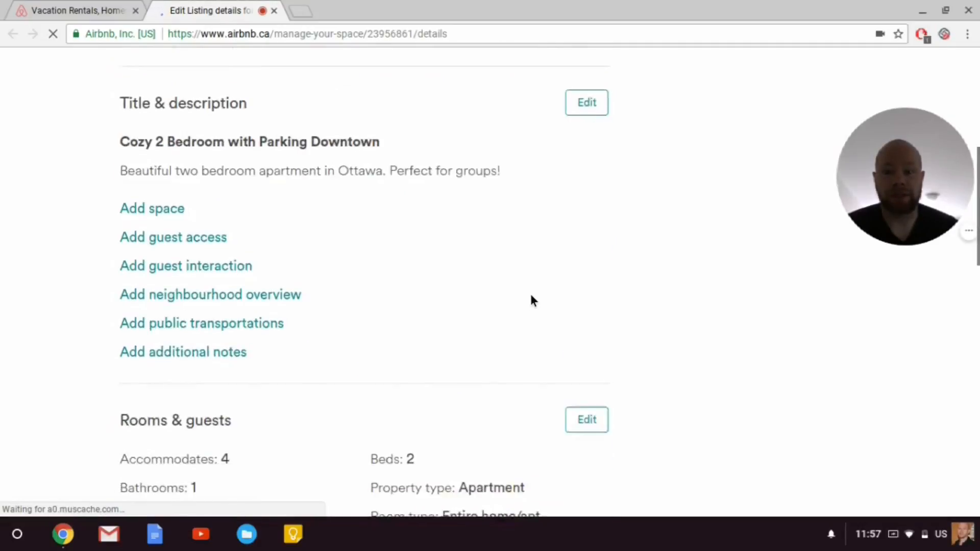
pyautogui.scroll(-7, 531, 301)
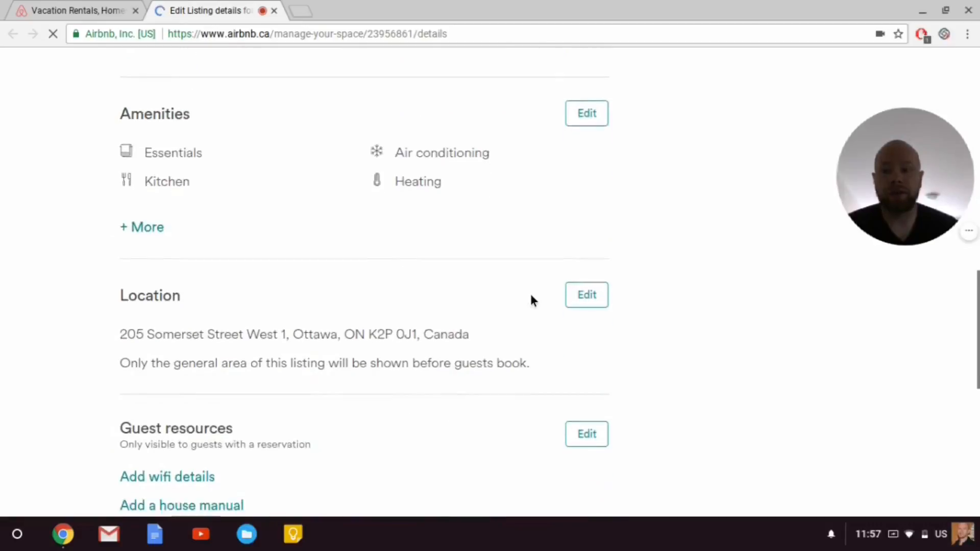
pyautogui.moveTo(120, 192); pyautogui.dragTo(386, 192)
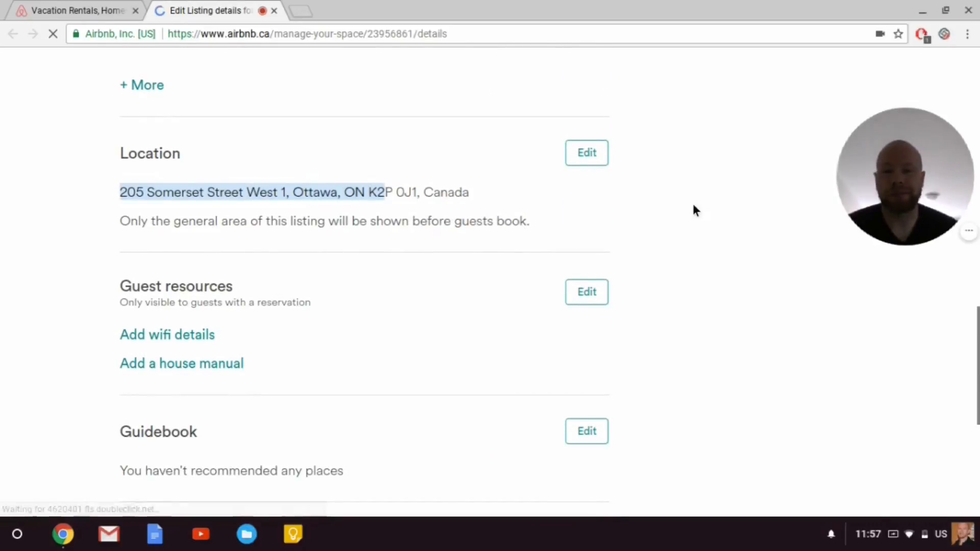
pyautogui.click(449, 276)
pyautogui.scroll(-2, 260, 277)
pyautogui.scroll(-4, 260, 277)
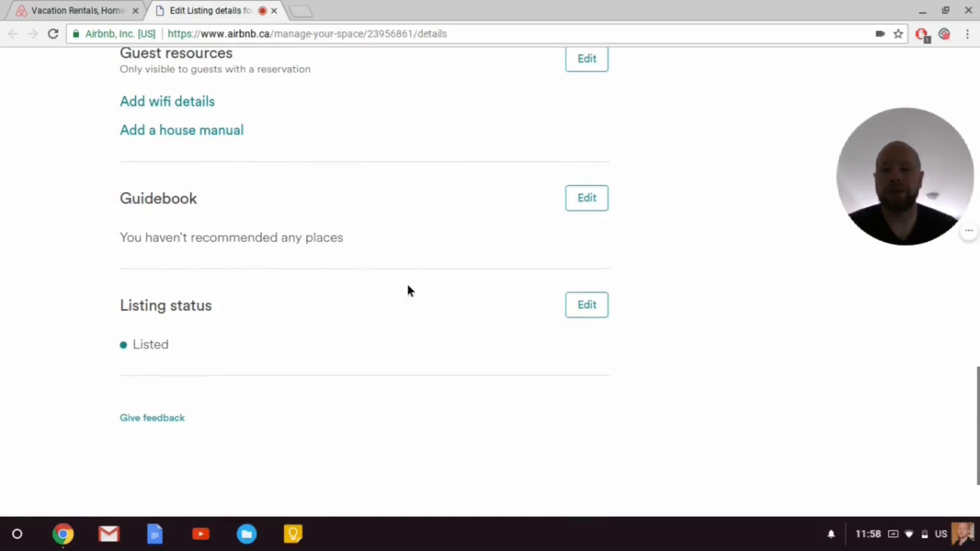
pyautogui.scroll(15, 438, 390)
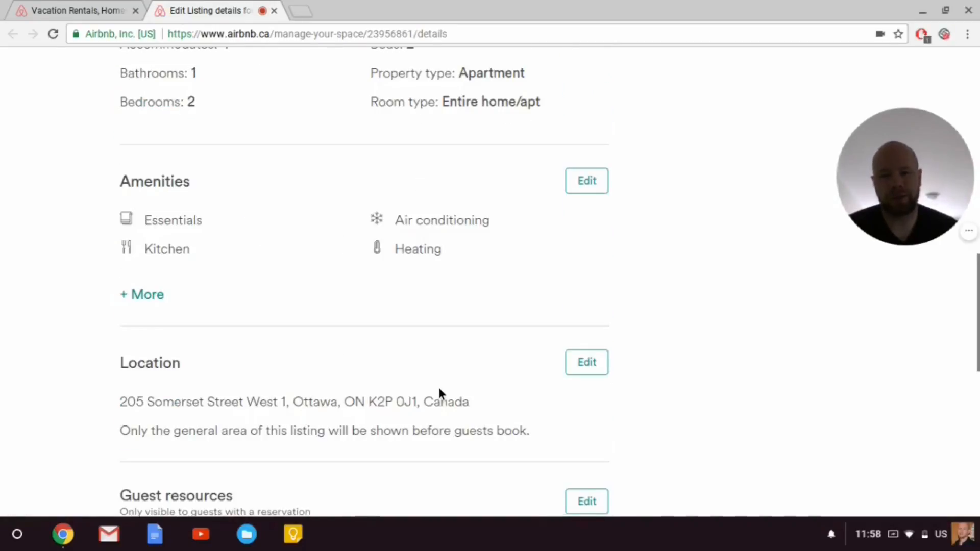
pyautogui.scroll(-1, 419, 380)
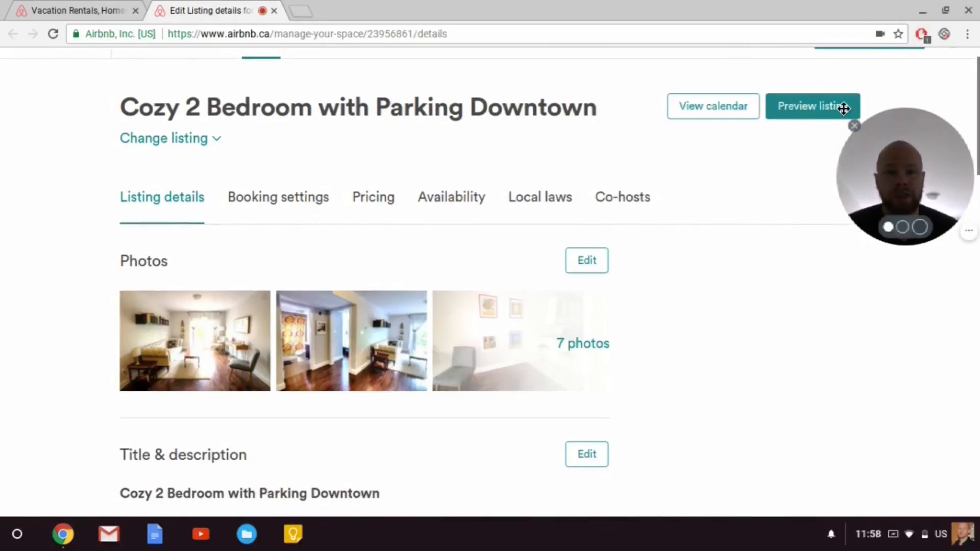
# - Preview the listing as guests see it and examine its summary, amenities, sleeping arrangements, house rules and cancellation policy
pyautogui.click(802, 108)
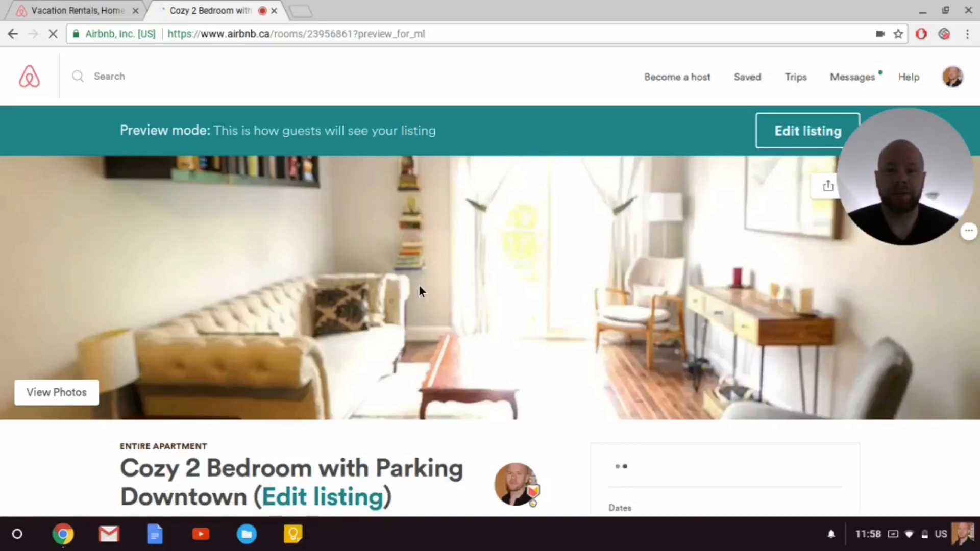
pyautogui.scroll(-3, 419, 287)
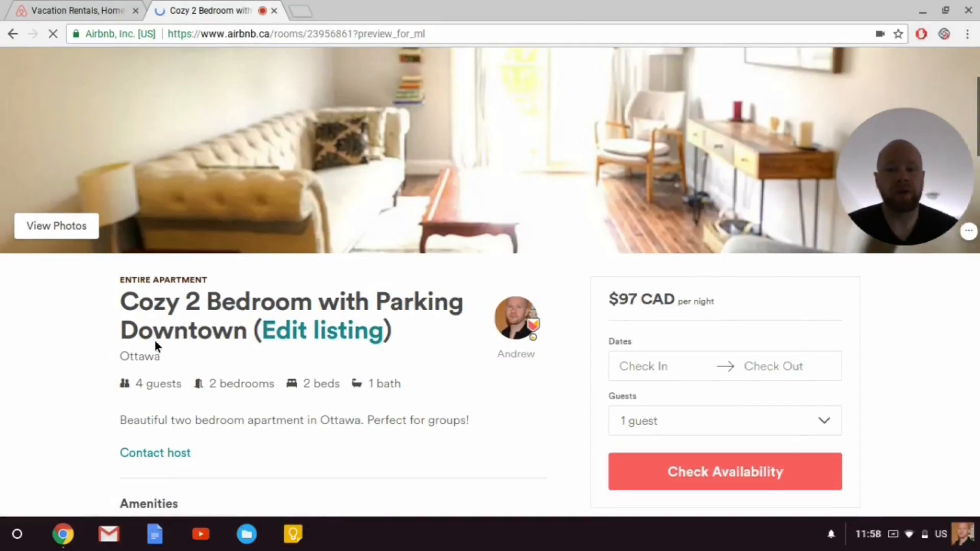
pyautogui.scroll(-1, 88, 328)
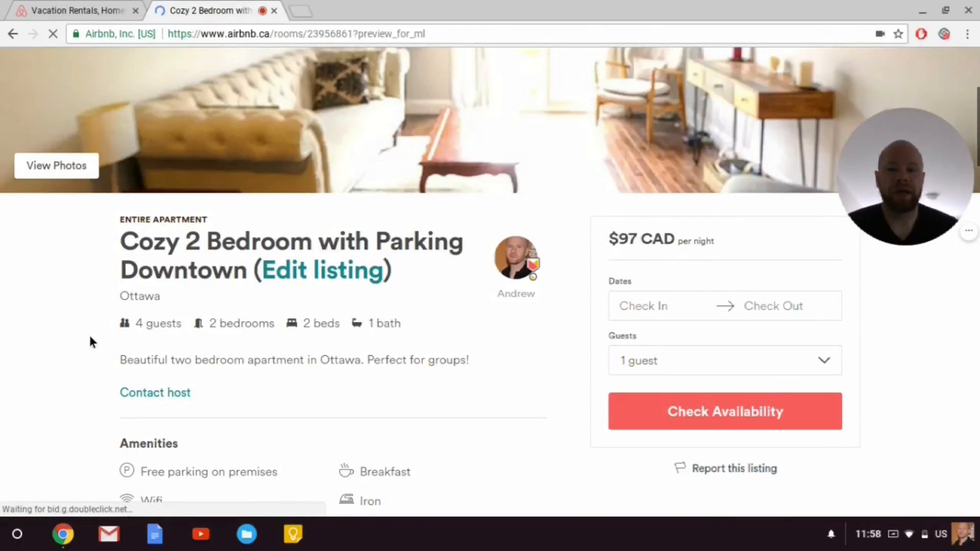
pyautogui.scroll(-1, 88, 333)
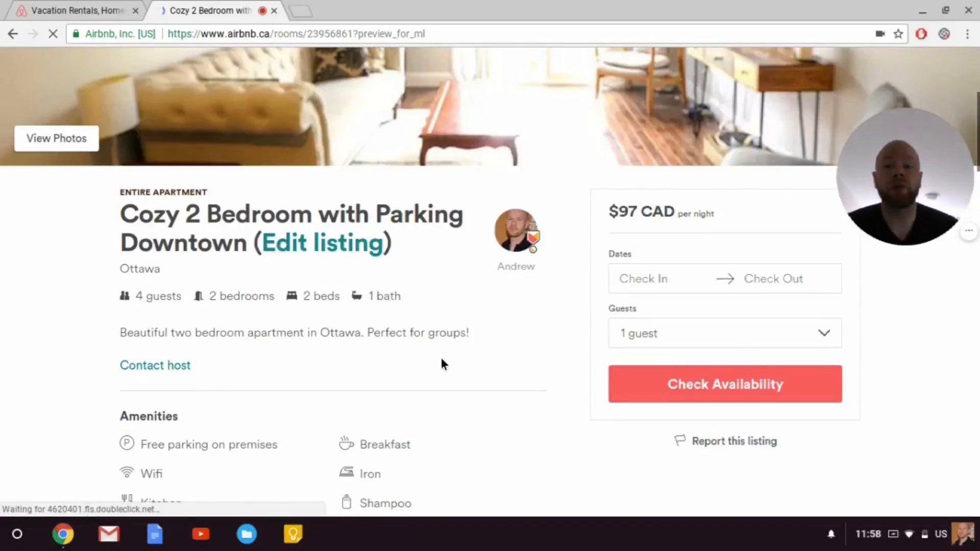
pyautogui.scroll(-2, 116, 294)
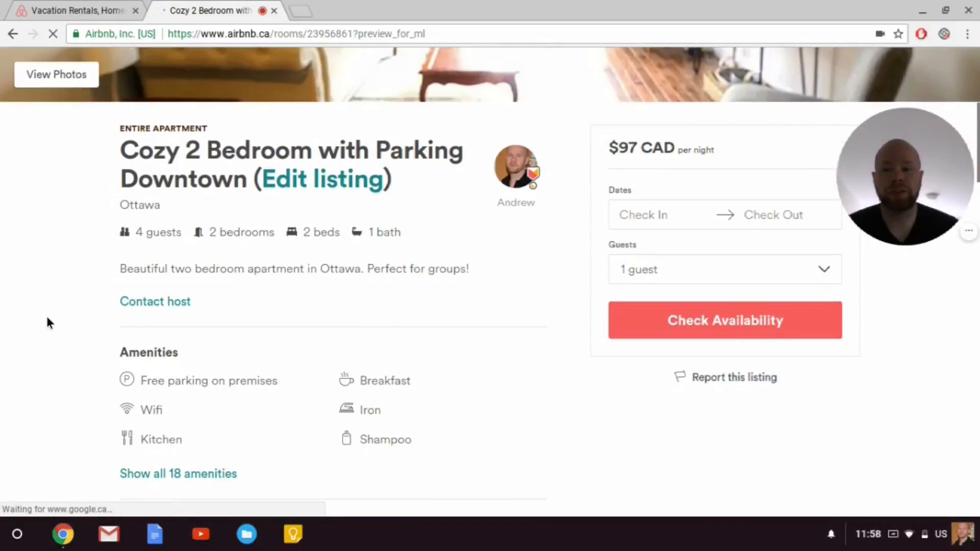
pyautogui.scroll(-2, 45, 327)
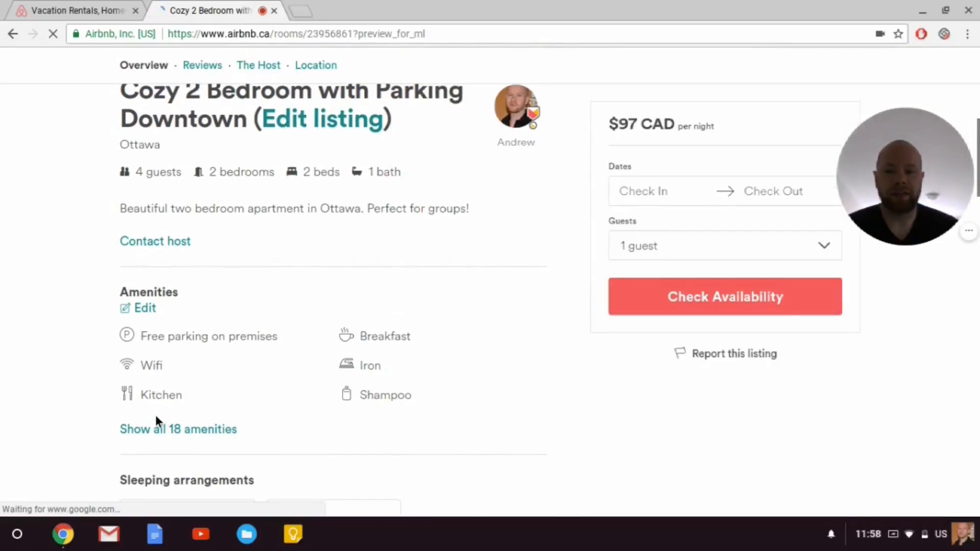
pyautogui.scroll(-12, 97, 416)
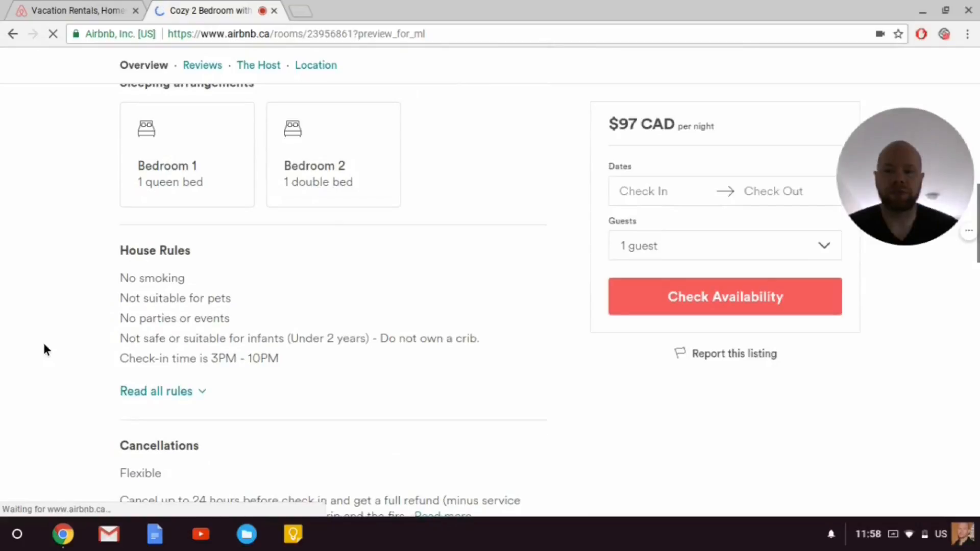
pyautogui.scroll(-8, 145, 367)
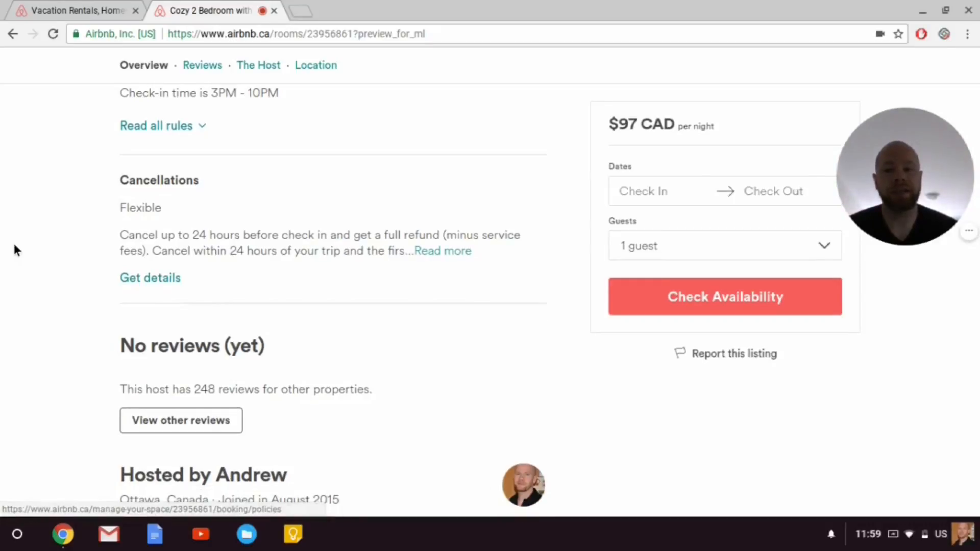
# - Examine the reviews, host profile and neighbourhood map sections of the listing preview
pyautogui.scroll(-3, 7, 248)
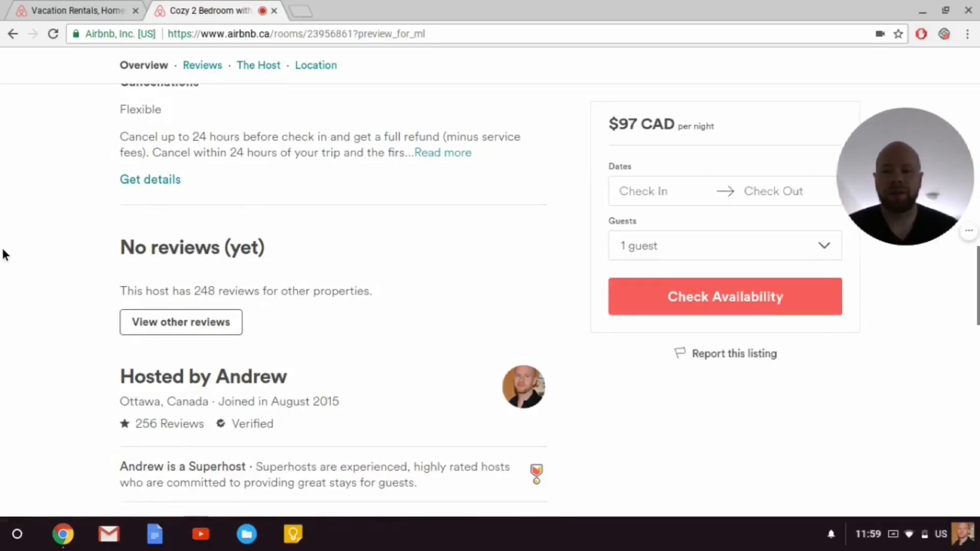
pyautogui.scroll(-2, 357, 270)
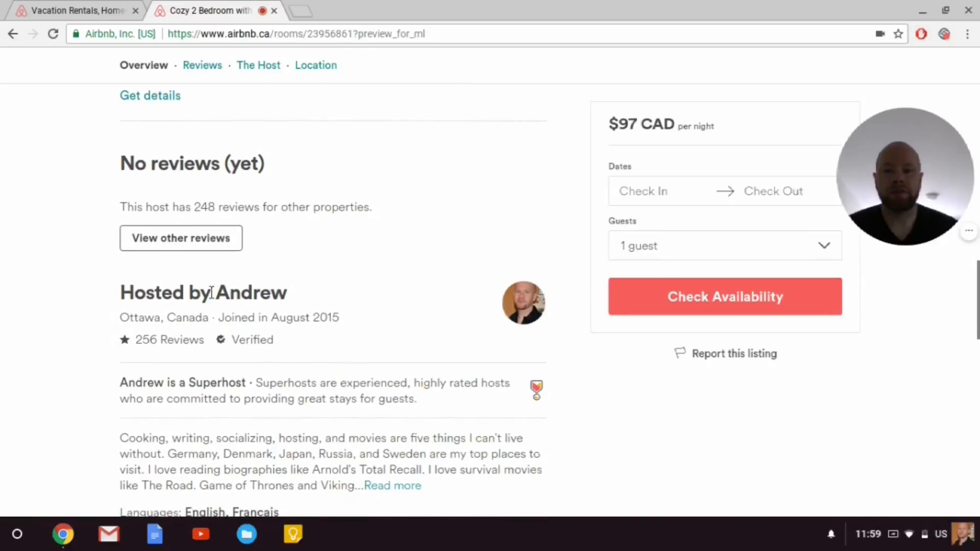
pyautogui.scroll(-1, 443, 267)
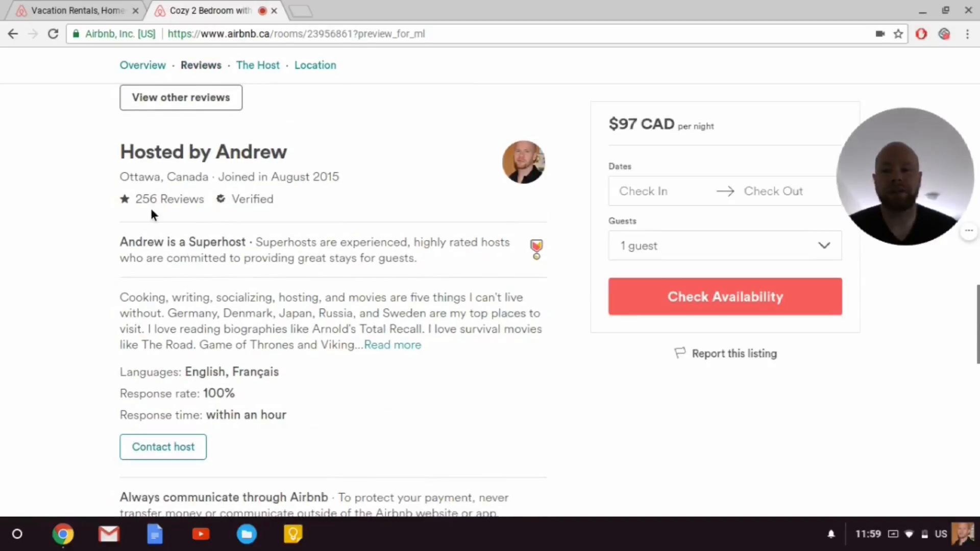
pyautogui.moveTo(205, 198); pyautogui.dragTo(135, 199)
pyautogui.scroll(1, 41, 224)
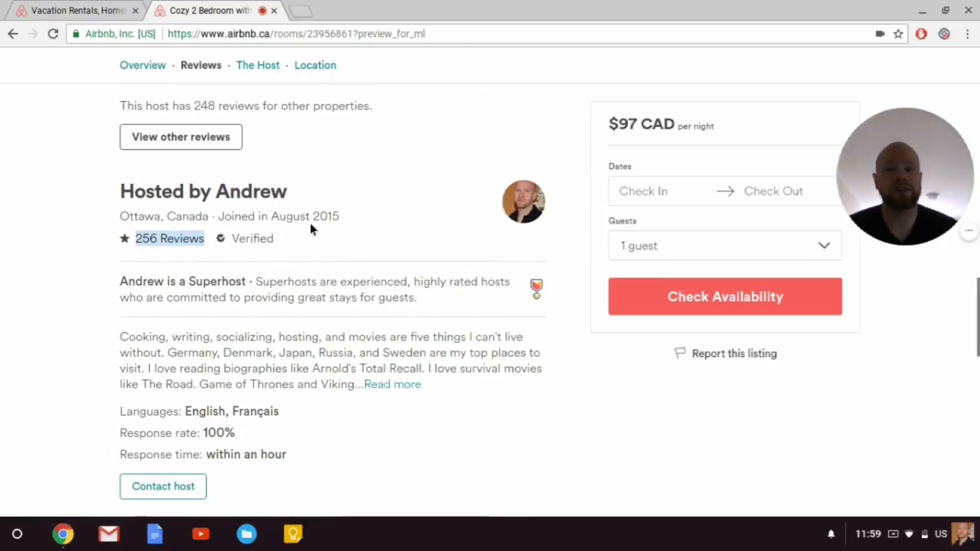
pyautogui.scroll(2, 309, 225)
pyautogui.scroll(-1, 313, 224)
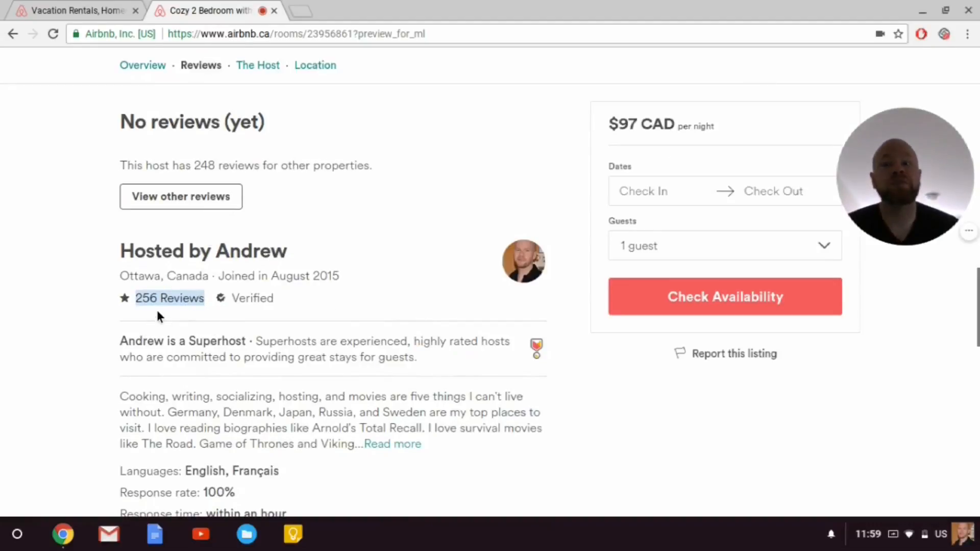
pyautogui.scroll(-8, 87, 284)
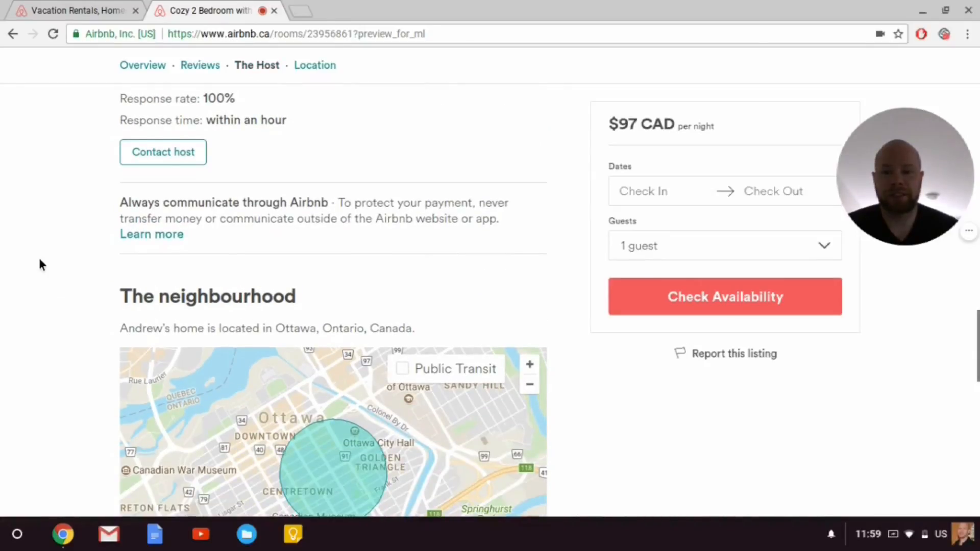
pyautogui.scroll(-5, 39, 263)
pyautogui.scroll(7, 35, 267)
pyautogui.scroll(15, 31, 250)
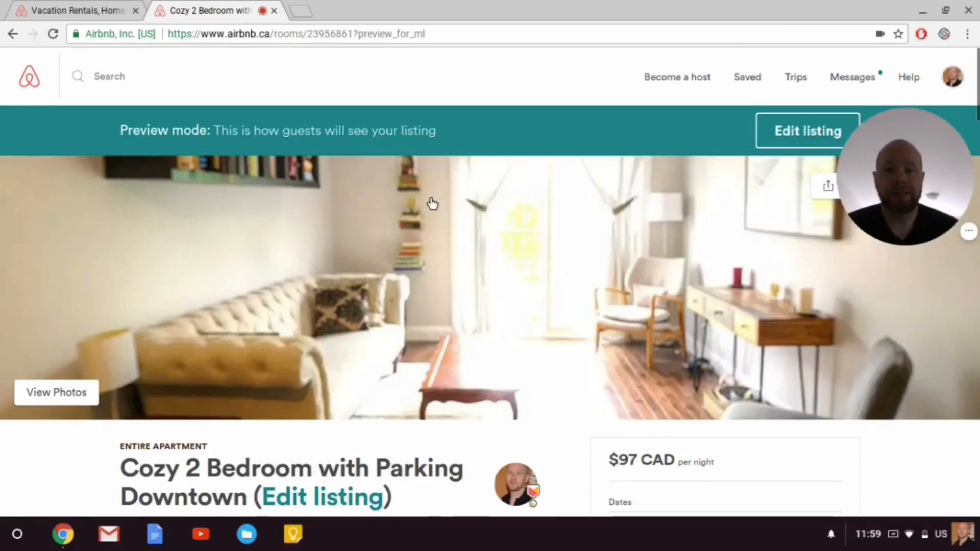
# - Look over the "Start listing your space" form on the host referral page, including home type, room type, accommodates and city
pyautogui.scroll(-3, 434, 210)
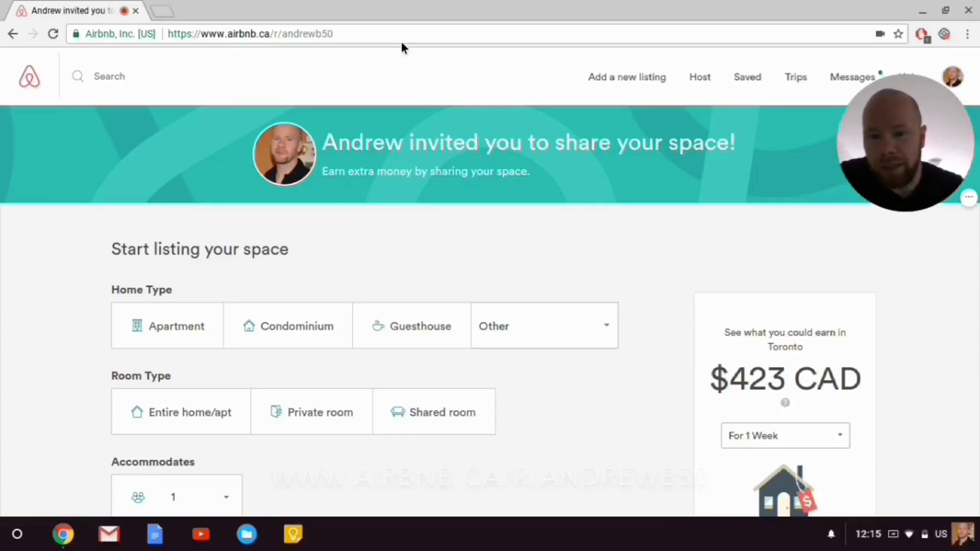
pyautogui.scroll(-3, 366, 84)
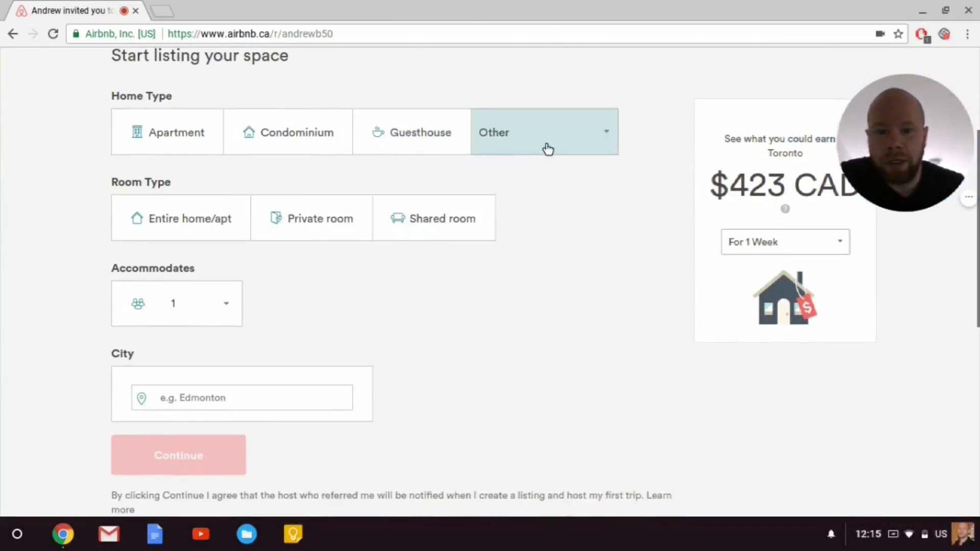
pyautogui.scroll(4, 546, 149)
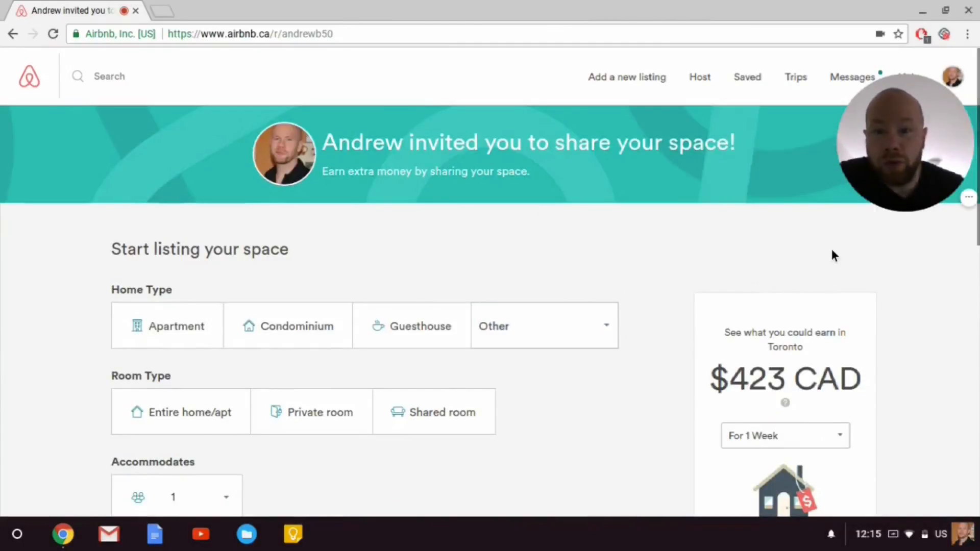